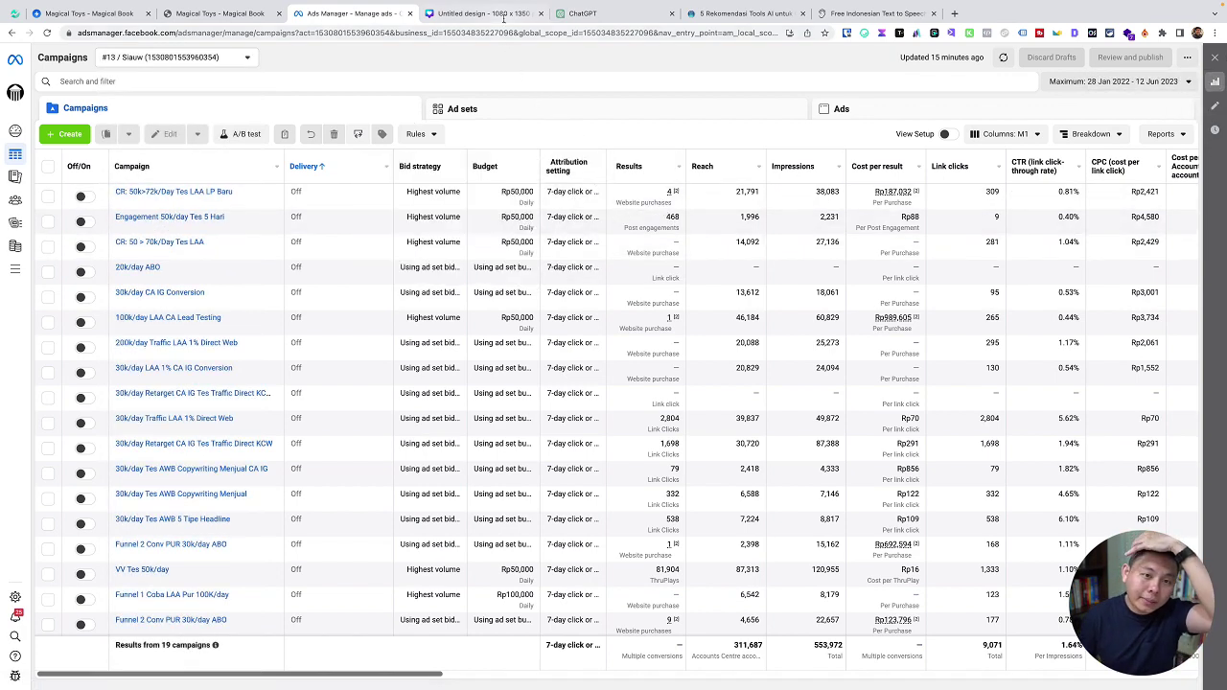
- Switch to the untitled Canva design, place the uploaded dim sum photo on the blank page and enlarge it to the full page width
click(504, 15)
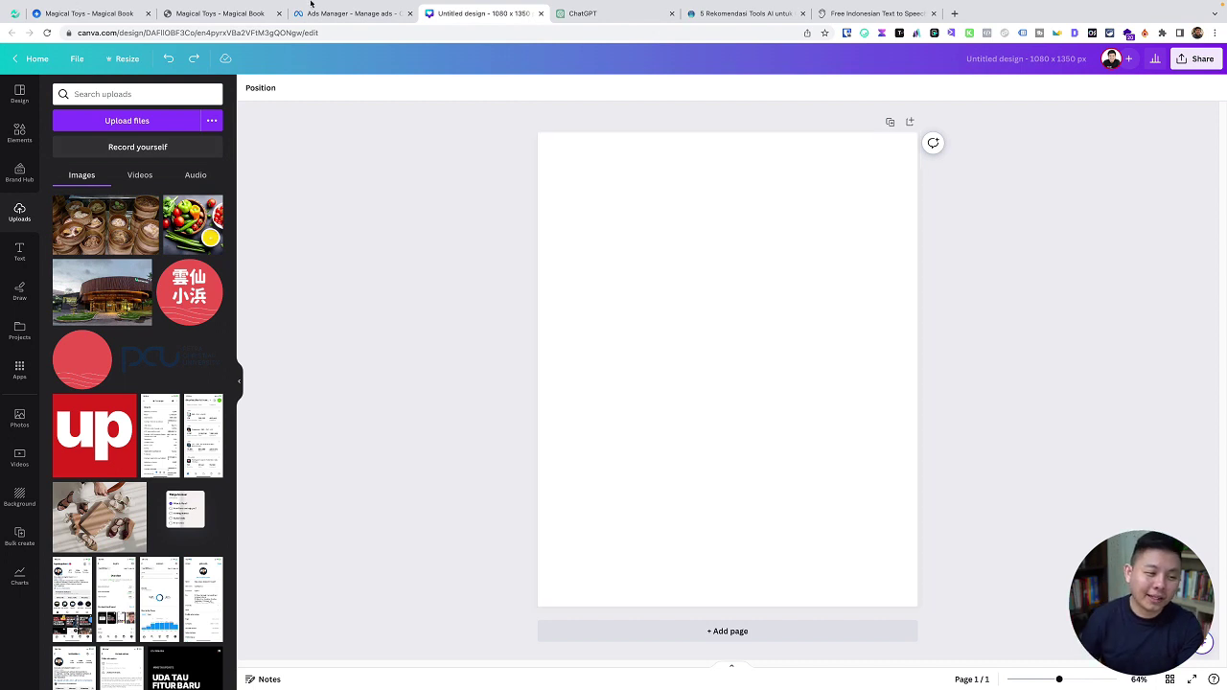
click(21, 371)
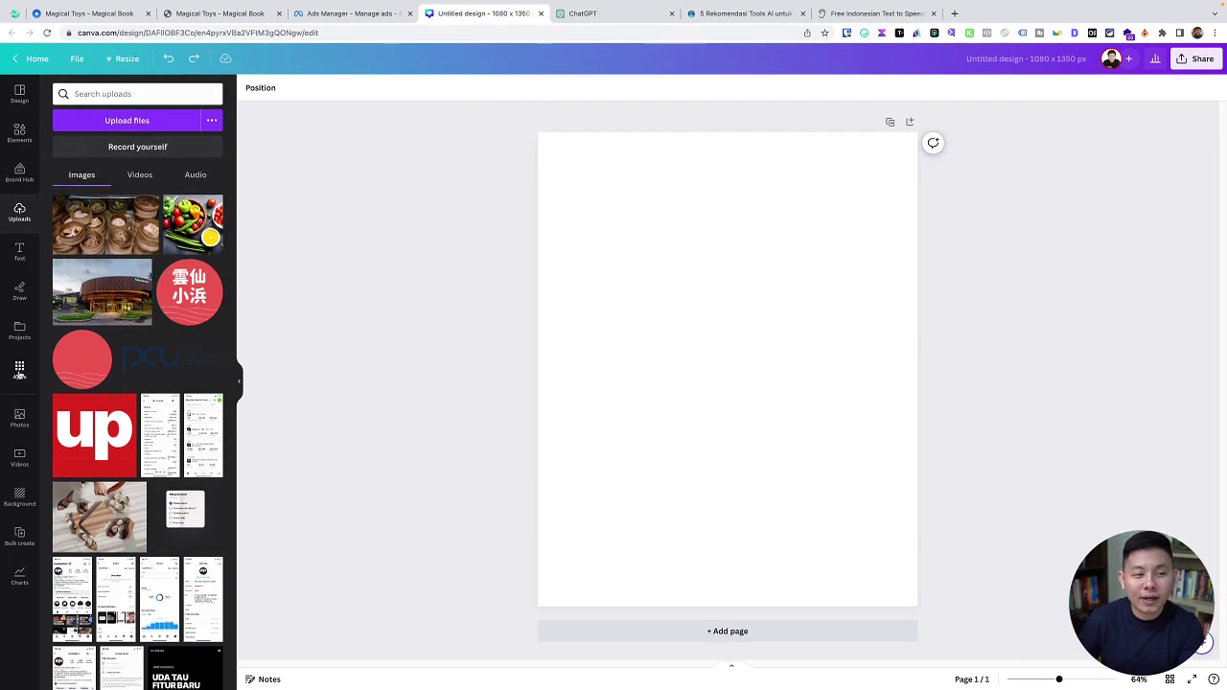
click(19, 213)
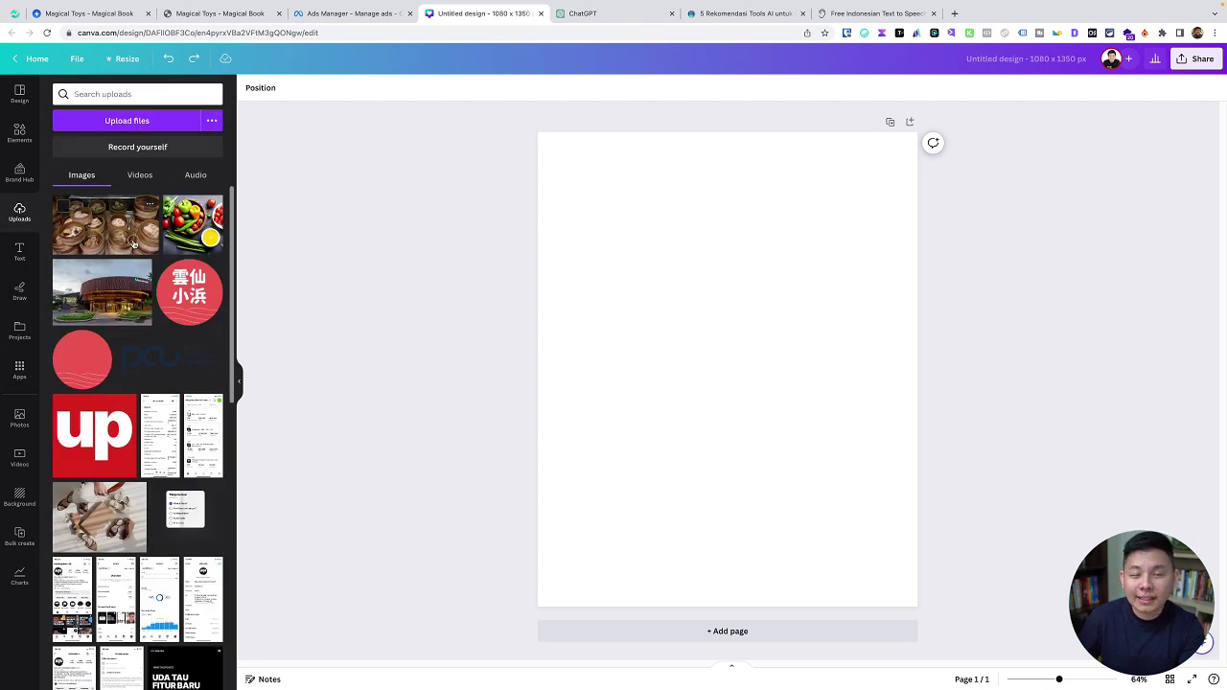
drag(134, 245, 640, 354)
drag(825, 438, 918, 489)
drag(863, 453, 860, 441)
click(953, 464)
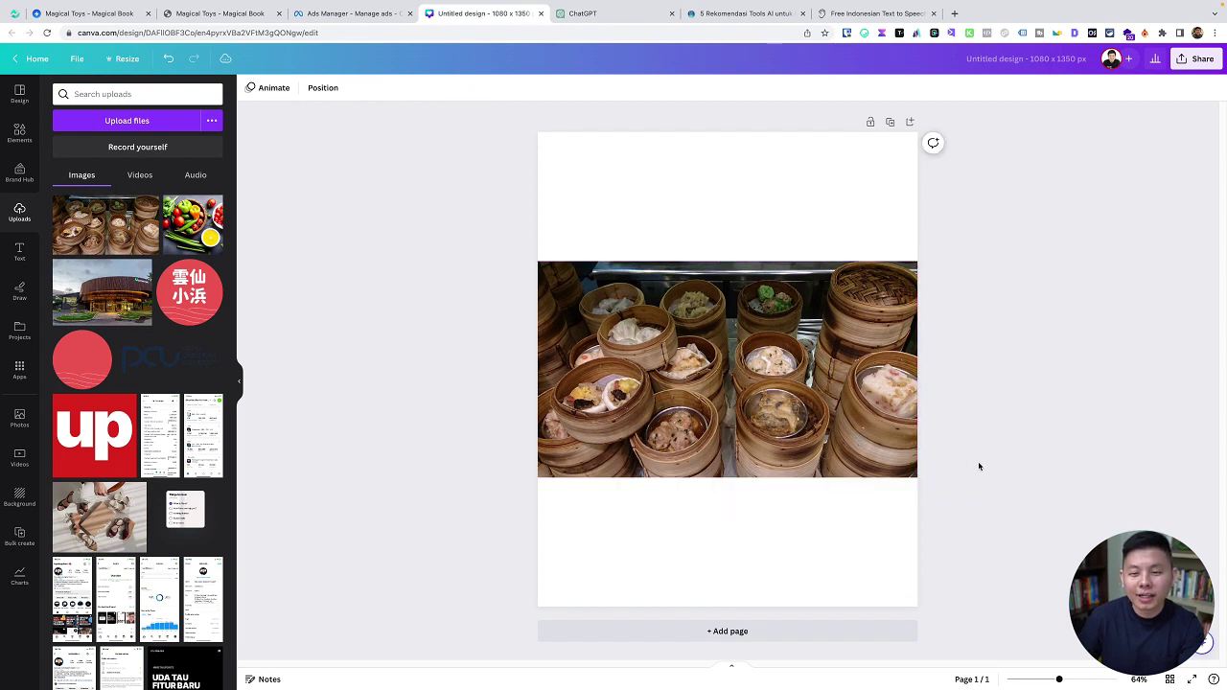
- Start Magic Edit on the dim sum photo and brush over the white bun in the front basket, finishing its edges at brush size 17
click(814, 472)
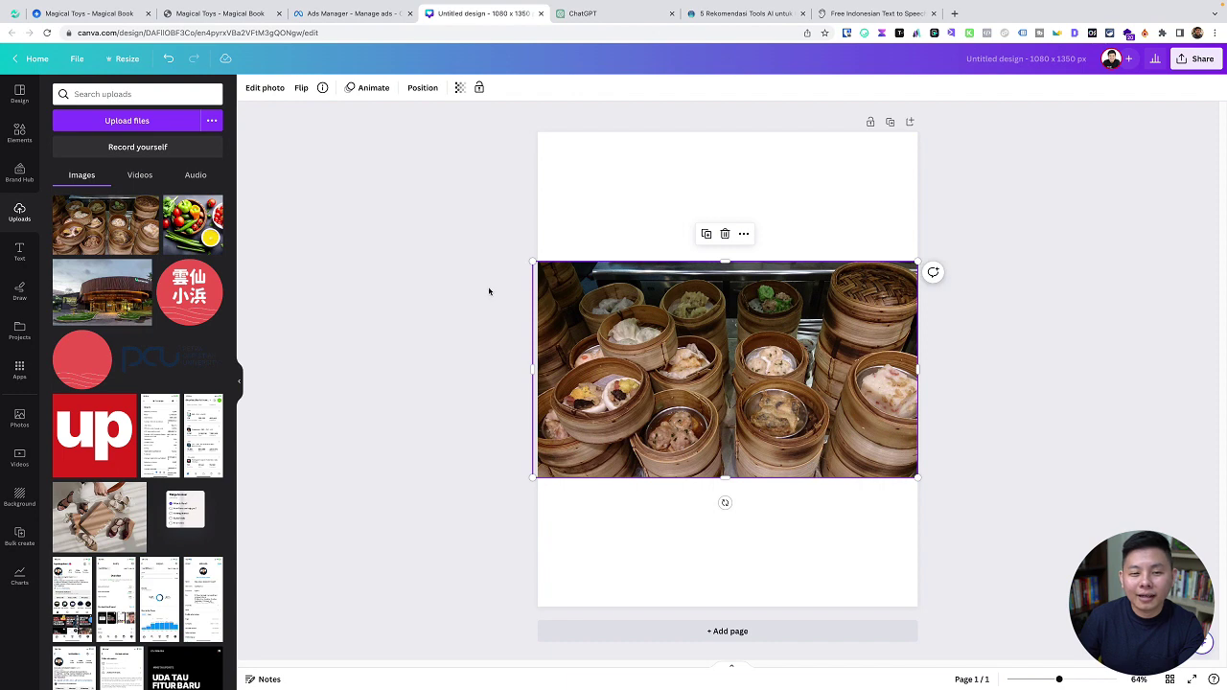
click(270, 86)
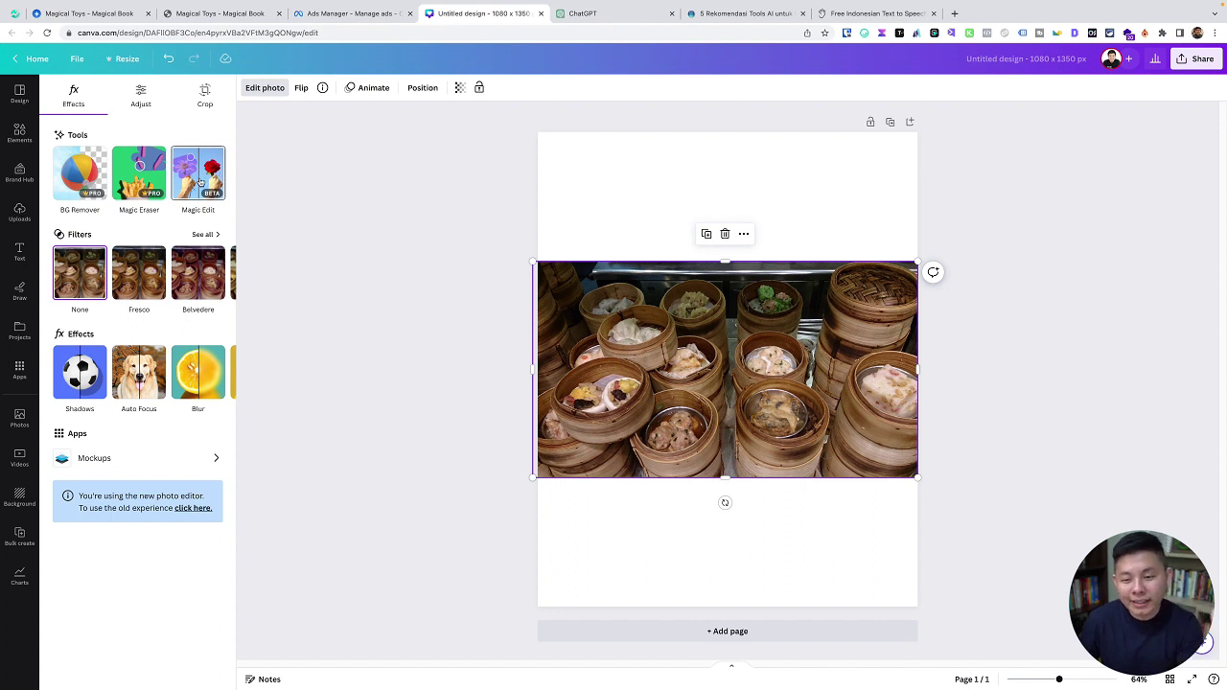
click(220, 175)
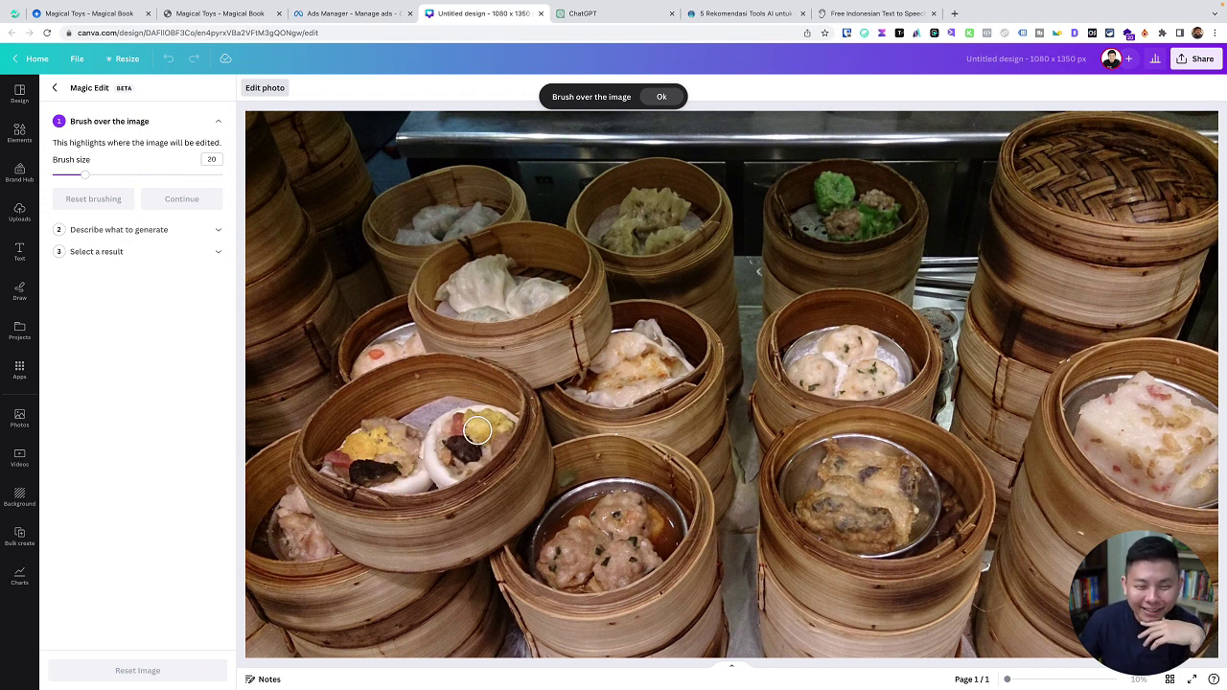
mouse_move(474, 428)
mouse_down()
mouse_move(481, 418)
mouse_move(469, 450)
mouse_move(501, 421)
mouse_move(465, 455)
mouse_move(493, 447)
mouse_move(458, 458)
mouse_up()
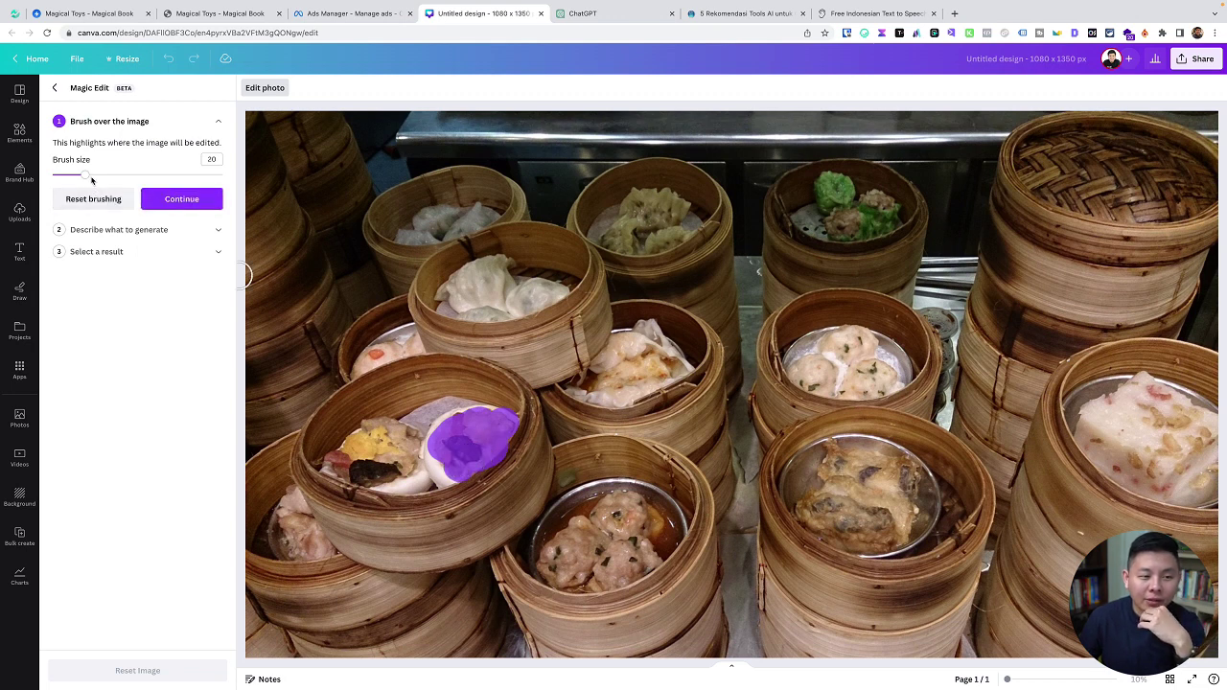
mouse_move(85, 175)
mouse_down()
mouse_move(98, 176)
mouse_move(69, 187)
mouse_move(102, 178)
mouse_move(85, 180)
mouse_move(87, 194)
mouse_move(102, 192)
mouse_move(93, 196)
mouse_up()
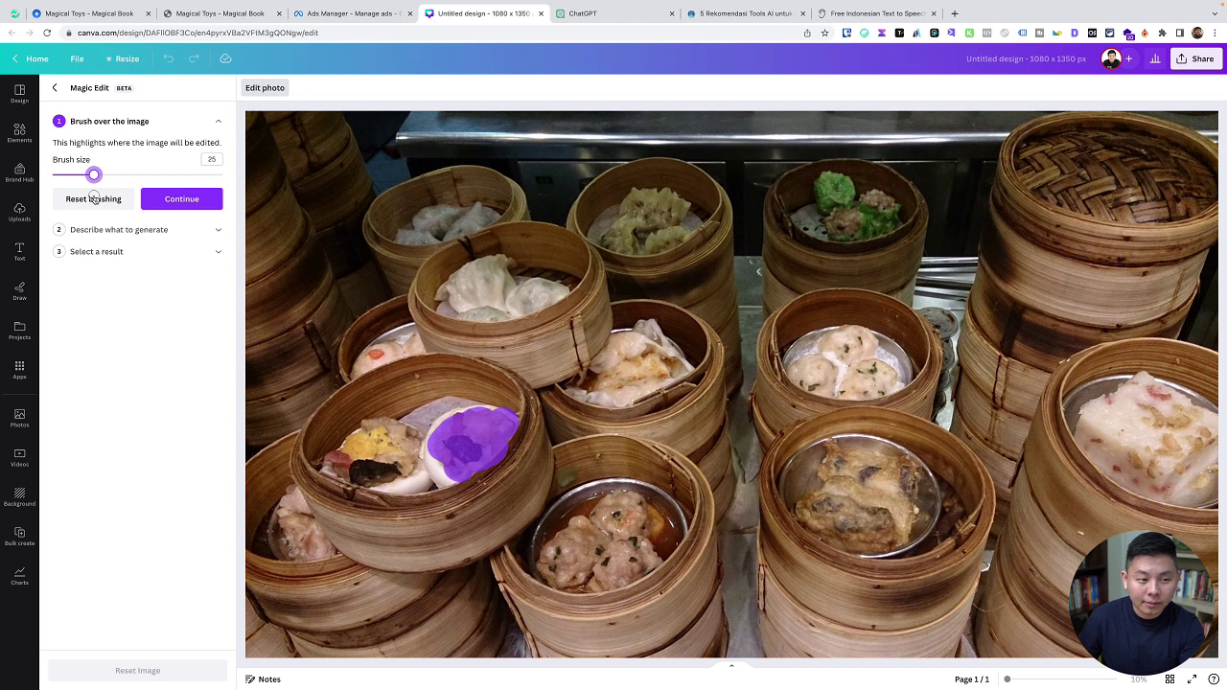
drag(84, 178, 80, 176)
mouse_move(437, 415)
mouse_down()
mouse_move(462, 419)
mouse_move(434, 446)
mouse_move(447, 477)
mouse_move(500, 419)
mouse_move(485, 418)
mouse_up()
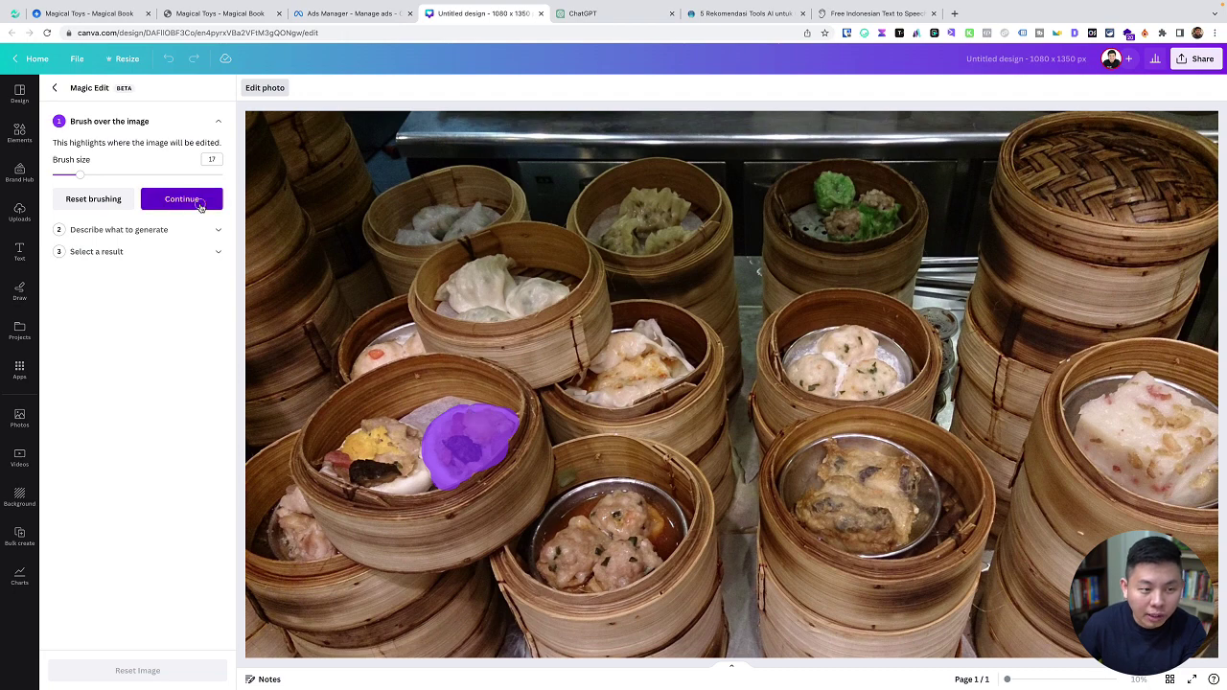
- Generate Magic Edit results for the brushed bun using the description "change it to orange"
click(200, 203)
click(127, 187)
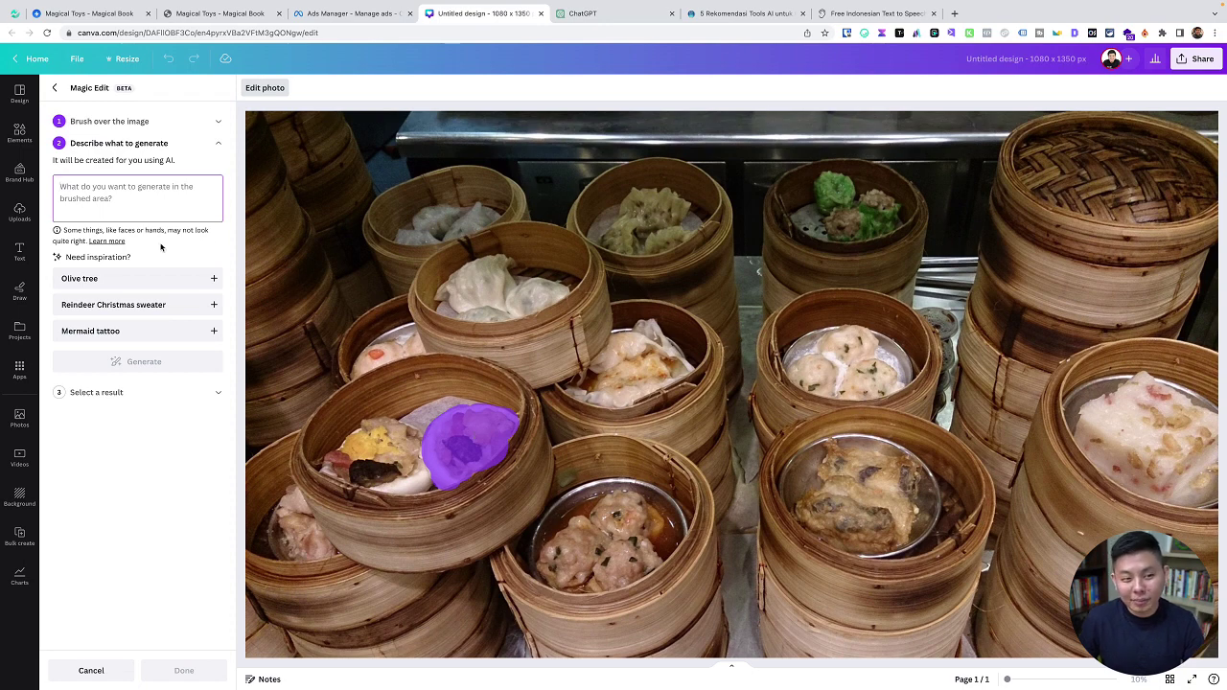
text(change it)
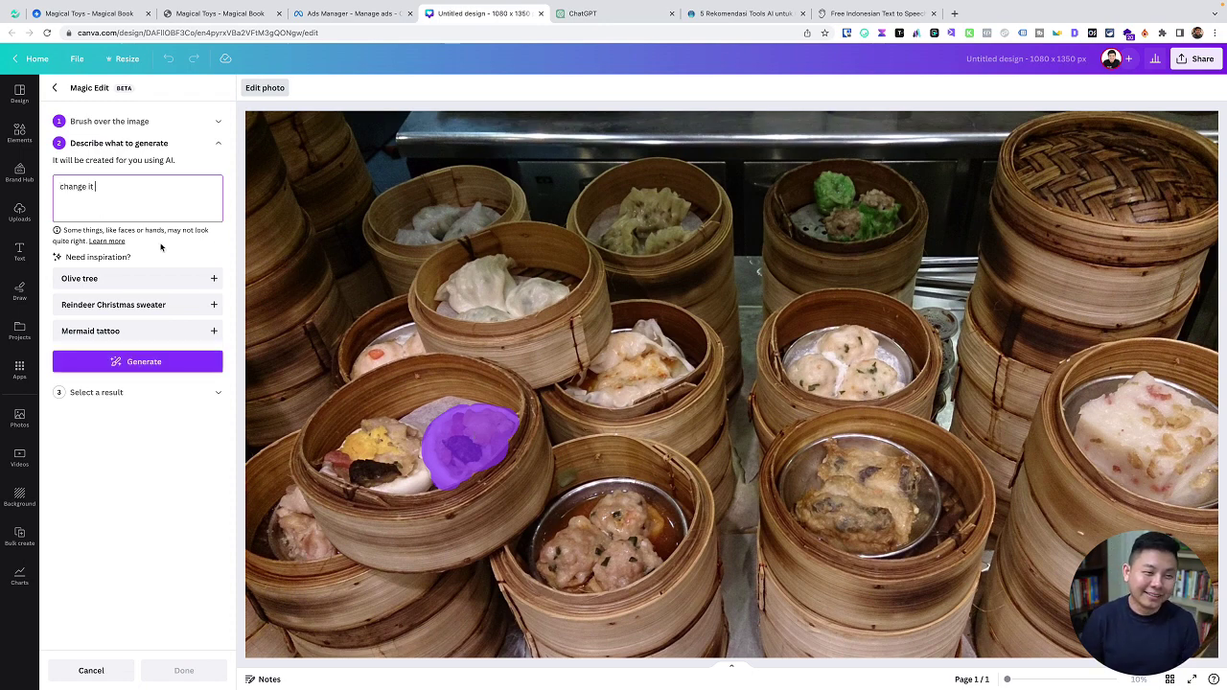
text( to orange)
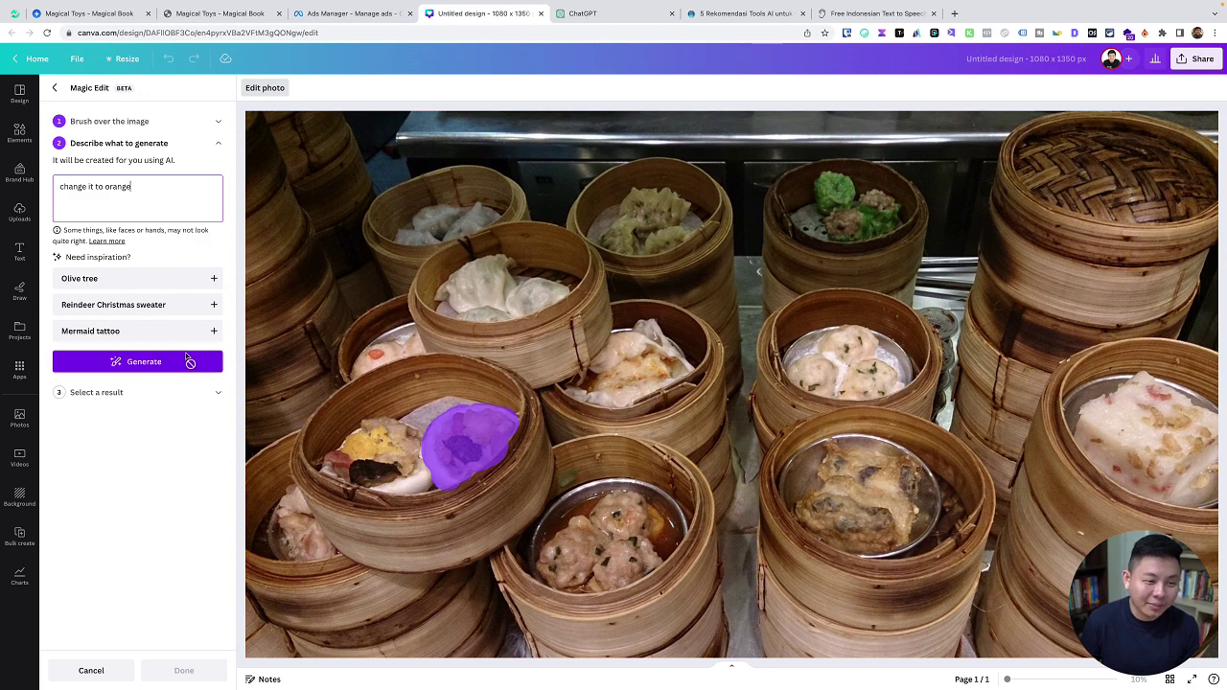
click(187, 360)
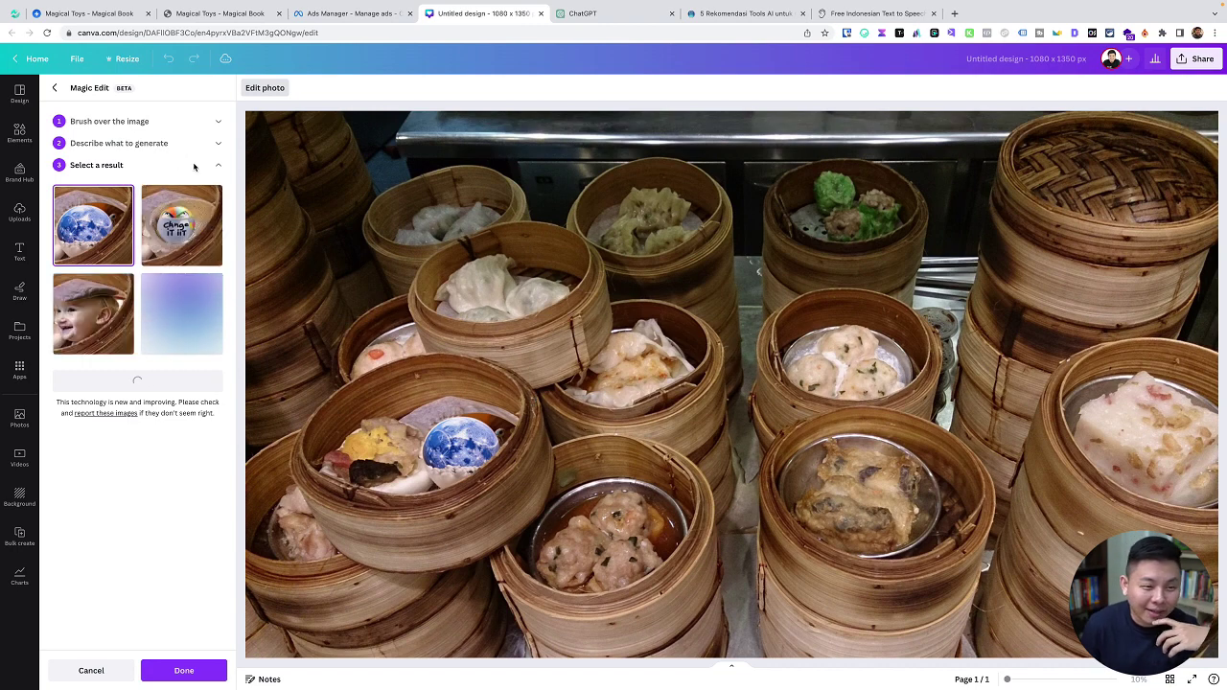
- Preview the generated Magic Edit variants on the photo one by one and discard the edit
click(178, 240)
click(130, 233)
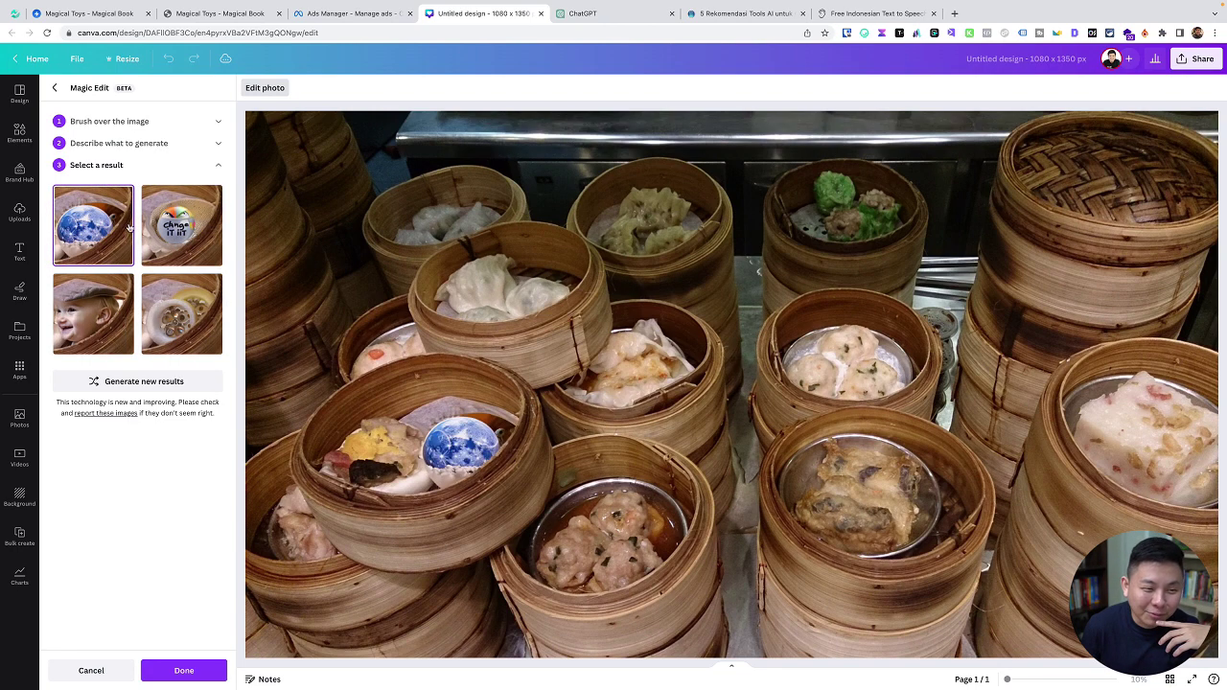
click(182, 316)
click(127, 324)
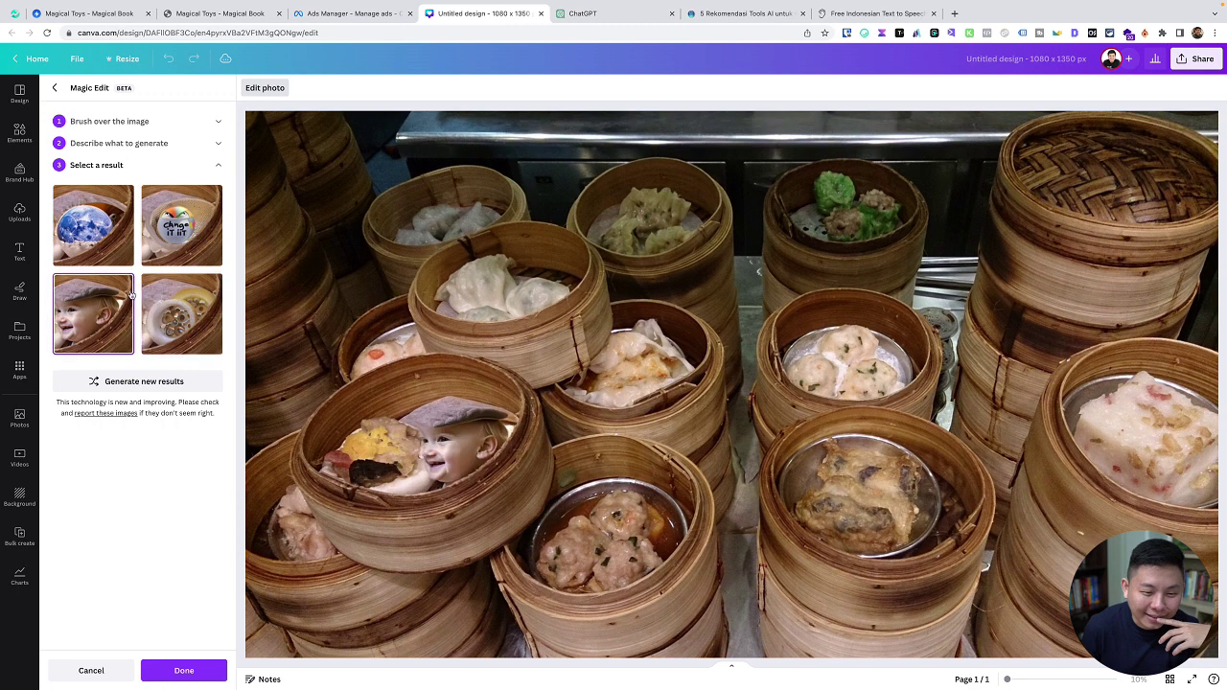
click(153, 252)
click(116, 235)
click(192, 347)
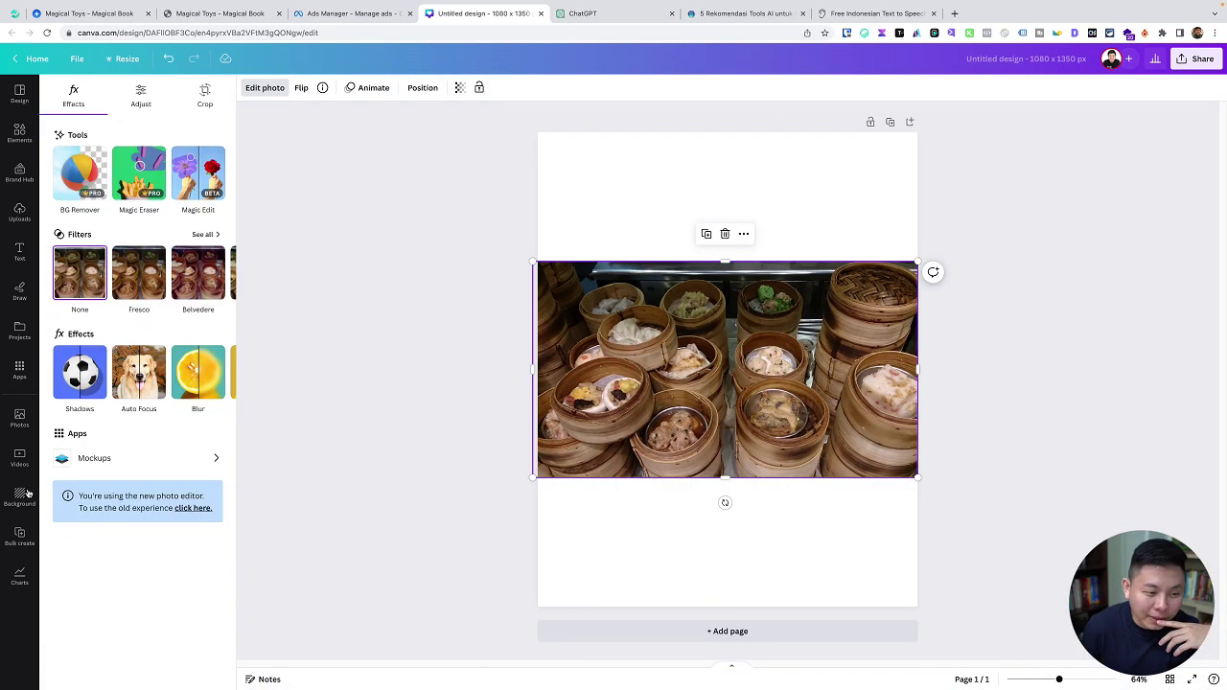
click(91, 670)
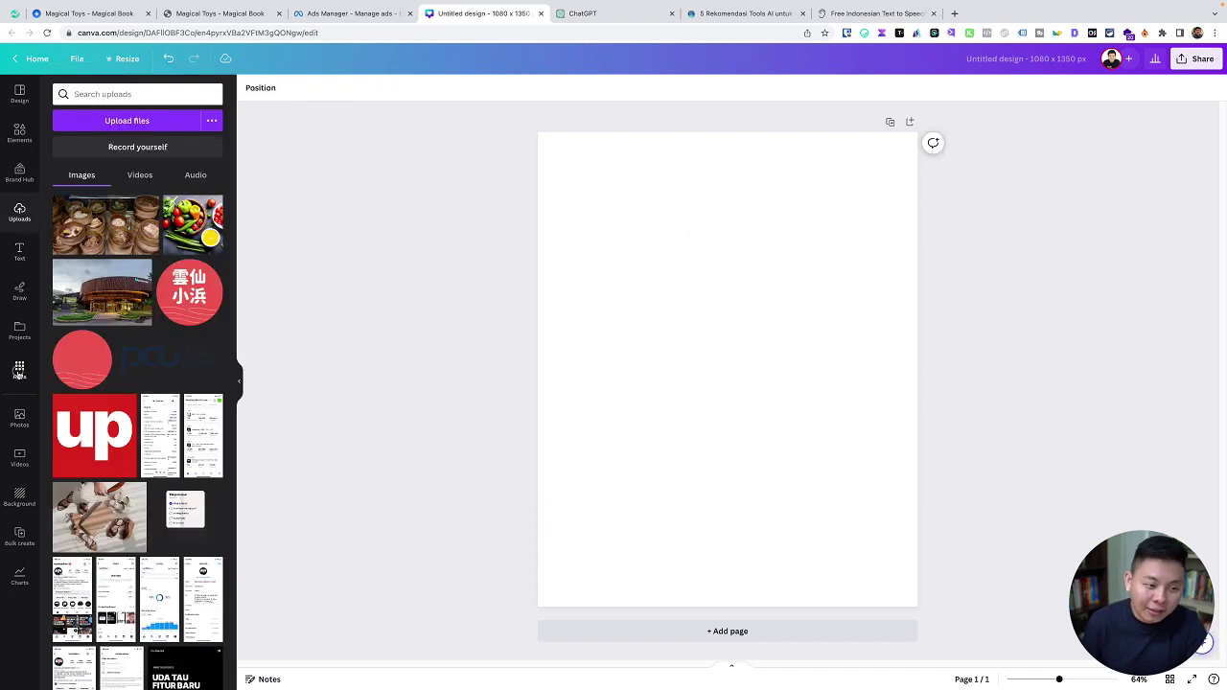
- Clear the previous "magic edit" app search and open the Text to Image app
click(19, 369)
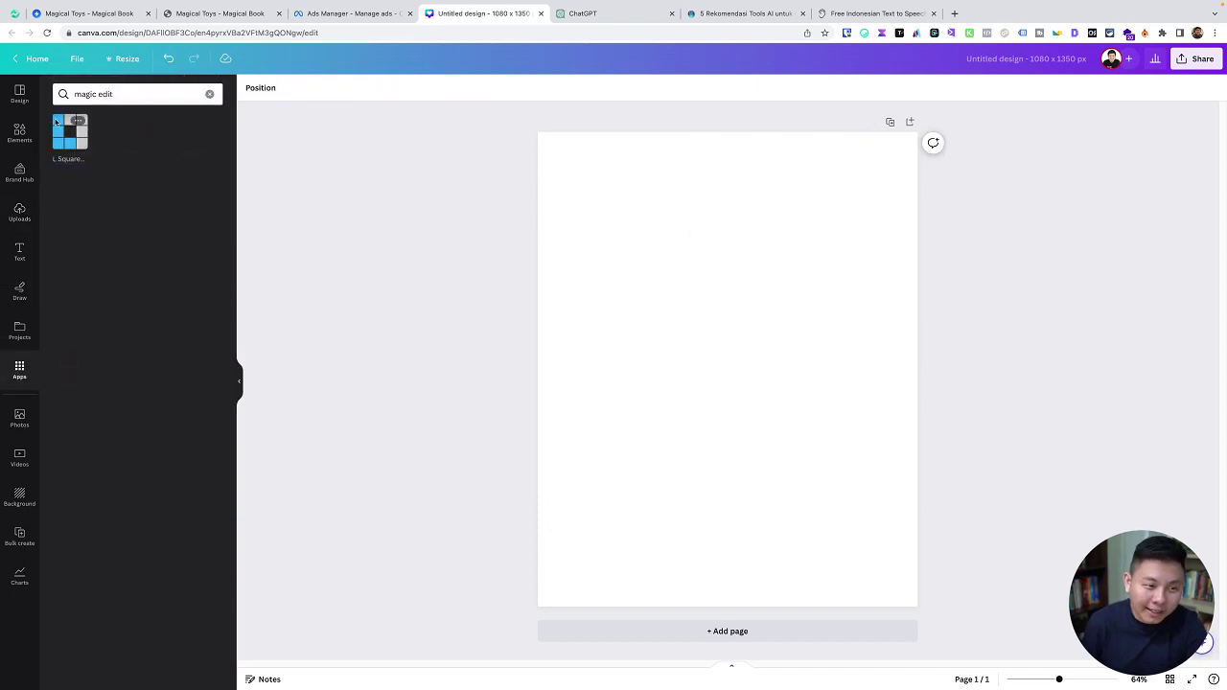
click(209, 94)
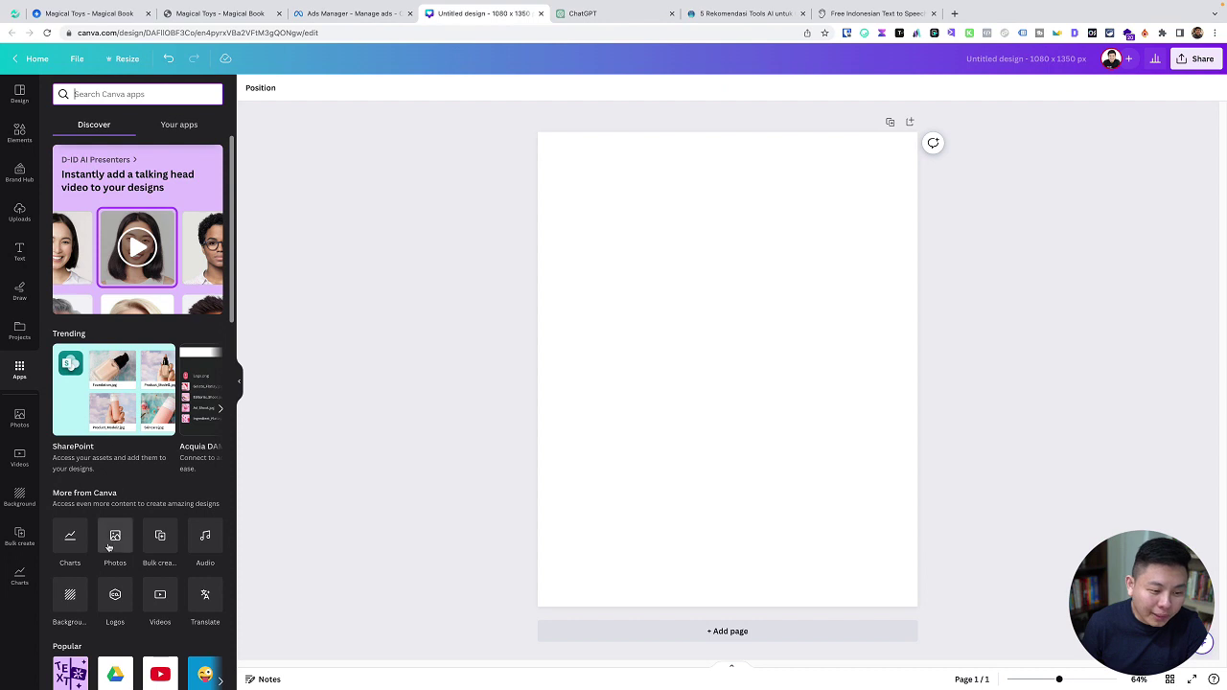
scroll(113, 535, down, 3)
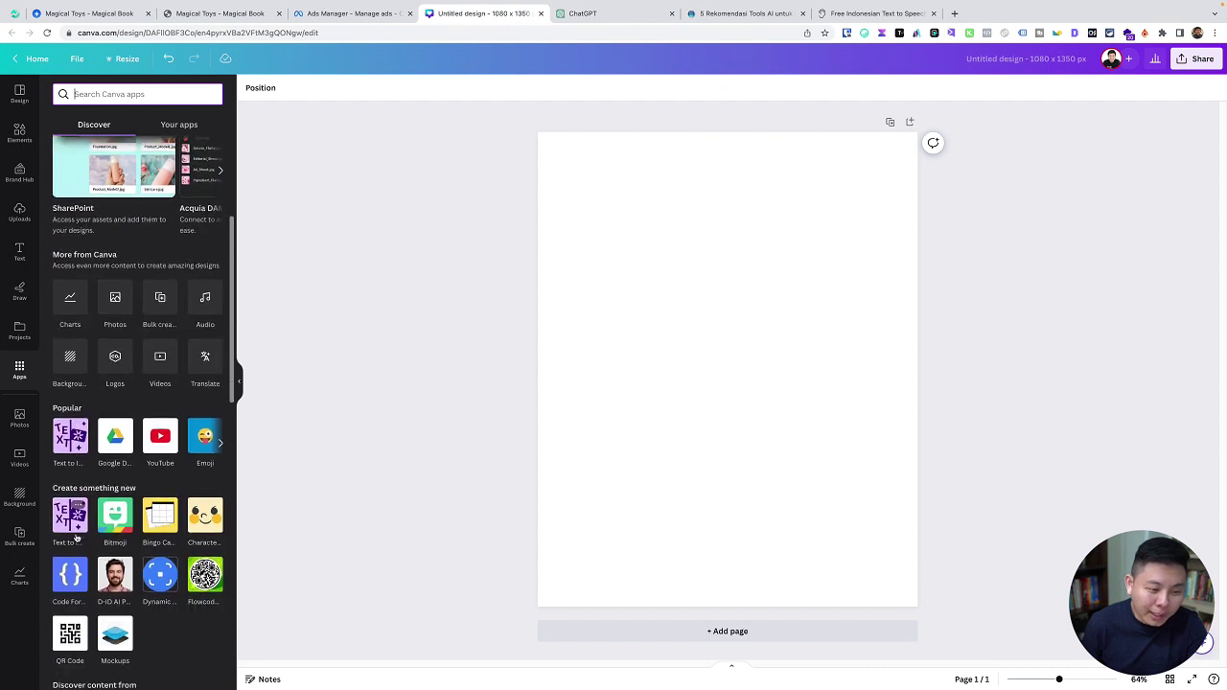
click(69, 444)
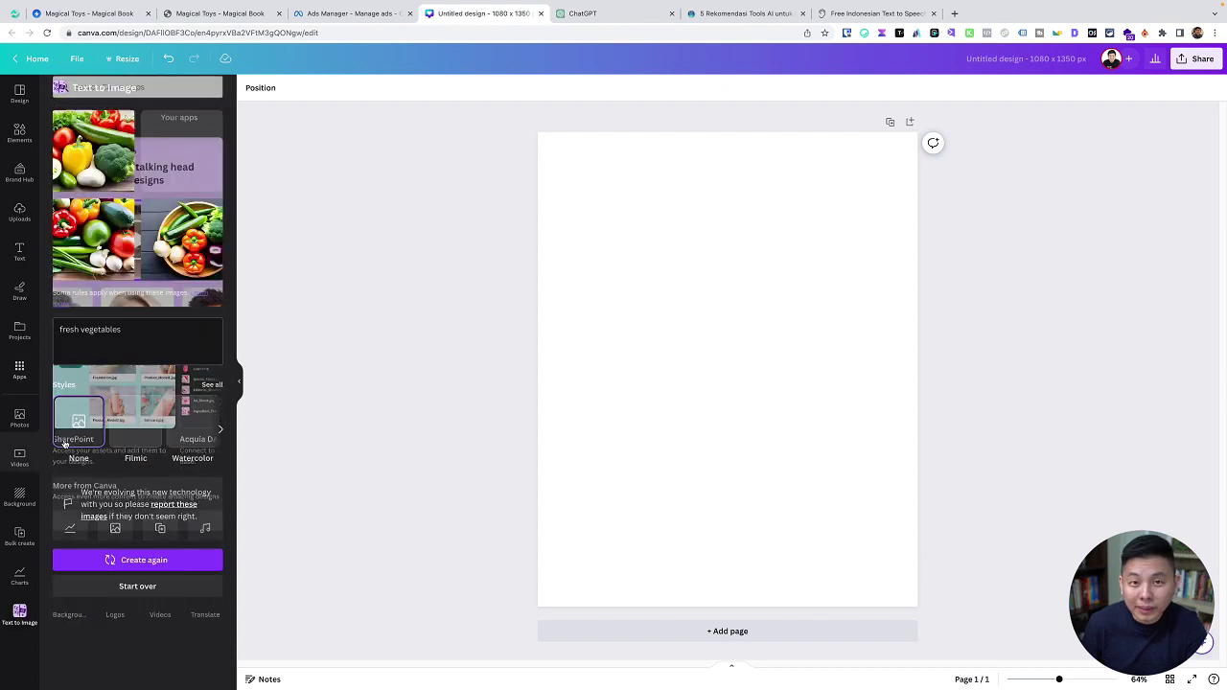
- Replace the Text to Image prompt with "kids clothes" and generate new images with no style
triple_click(137, 340)
key(BackSpace)
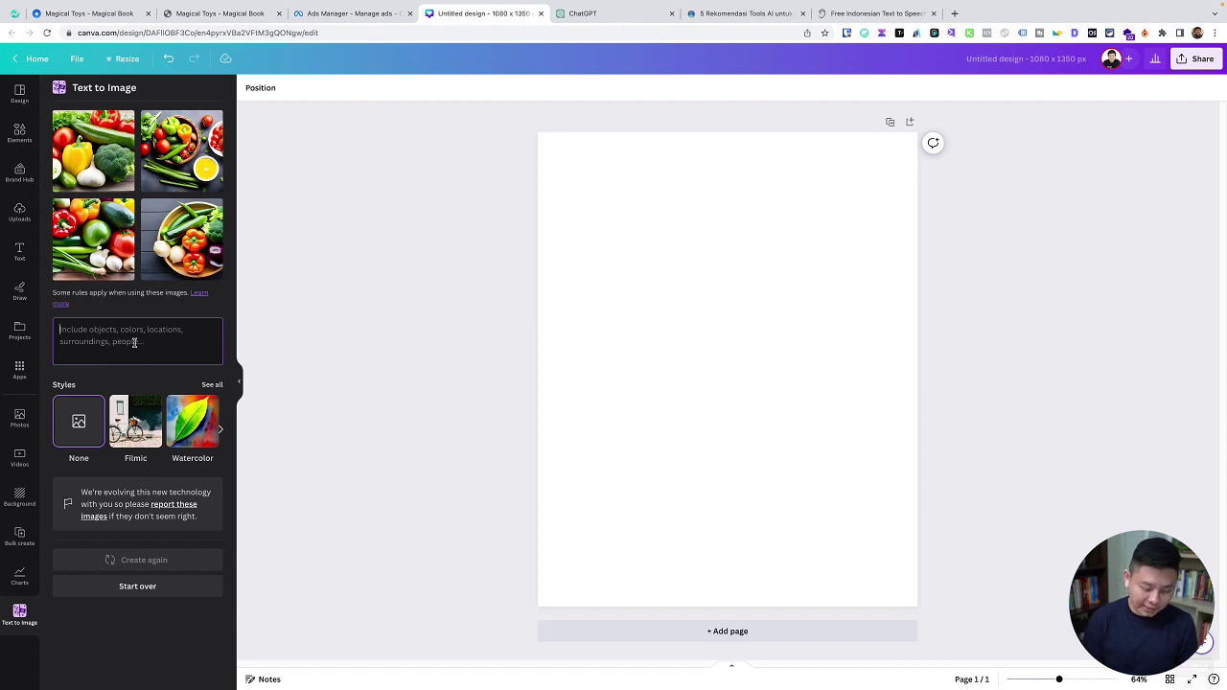
text(kids clothes)
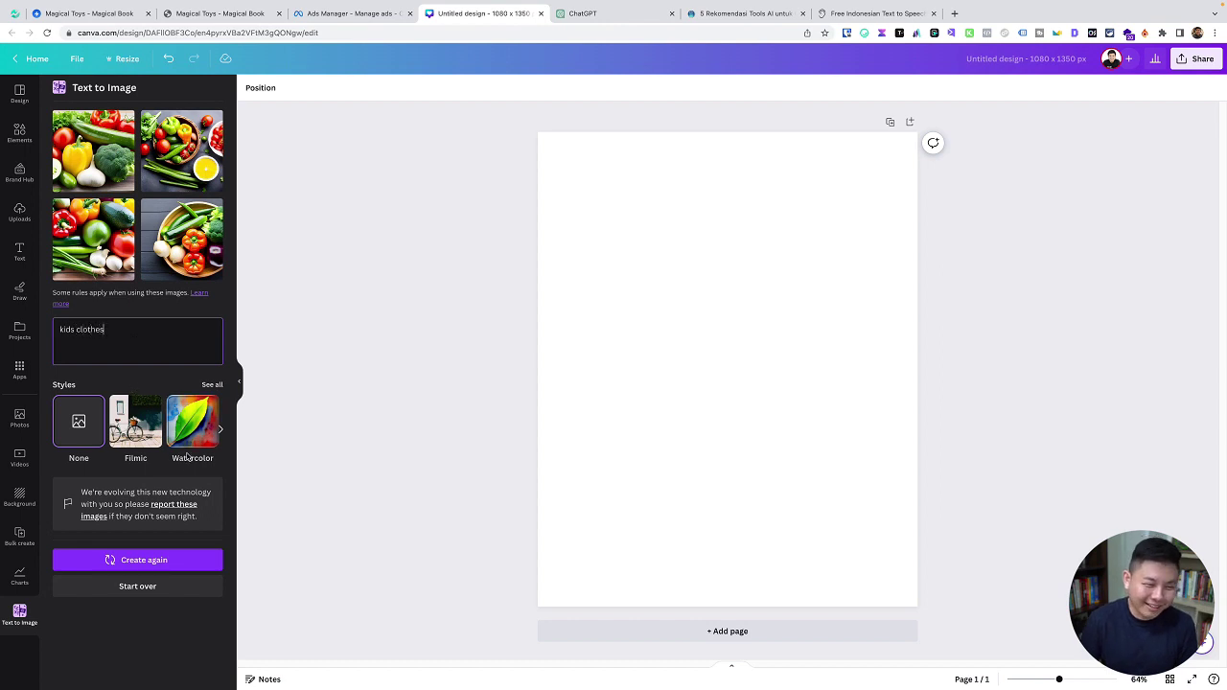
click(183, 567)
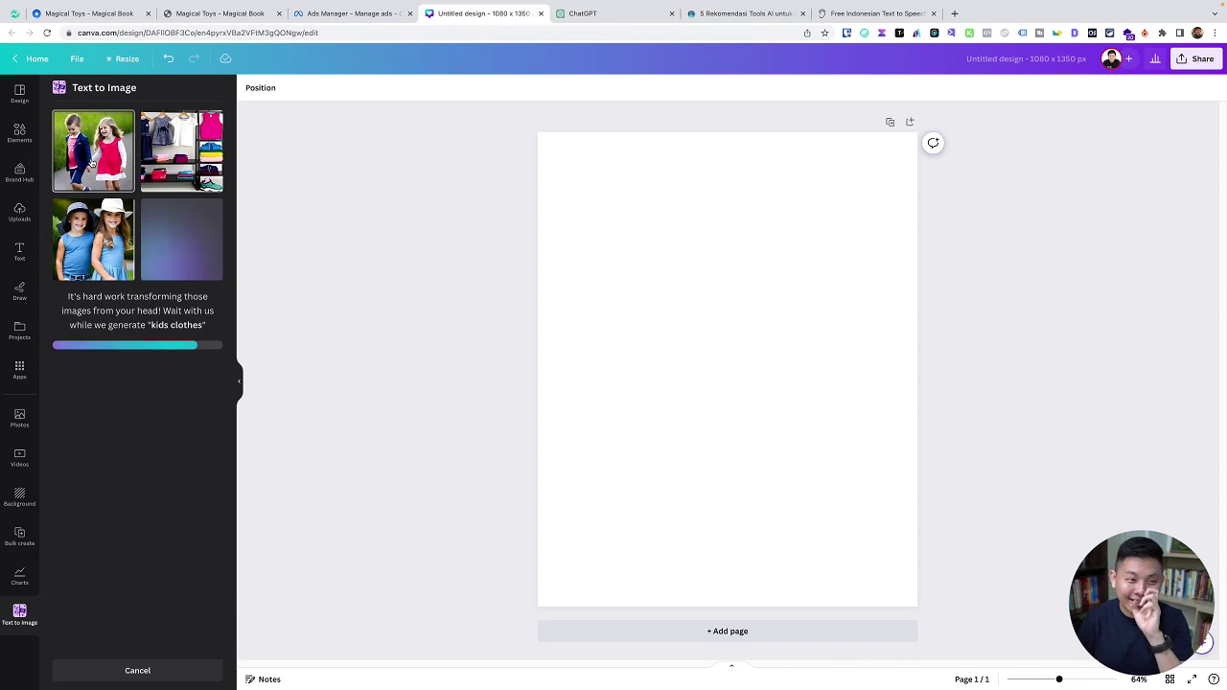
- Place the generated picture of the boy and girl holding hands and enlarge it to about 1,418 px wide, covering the whole page
drag(79, 157, 669, 318)
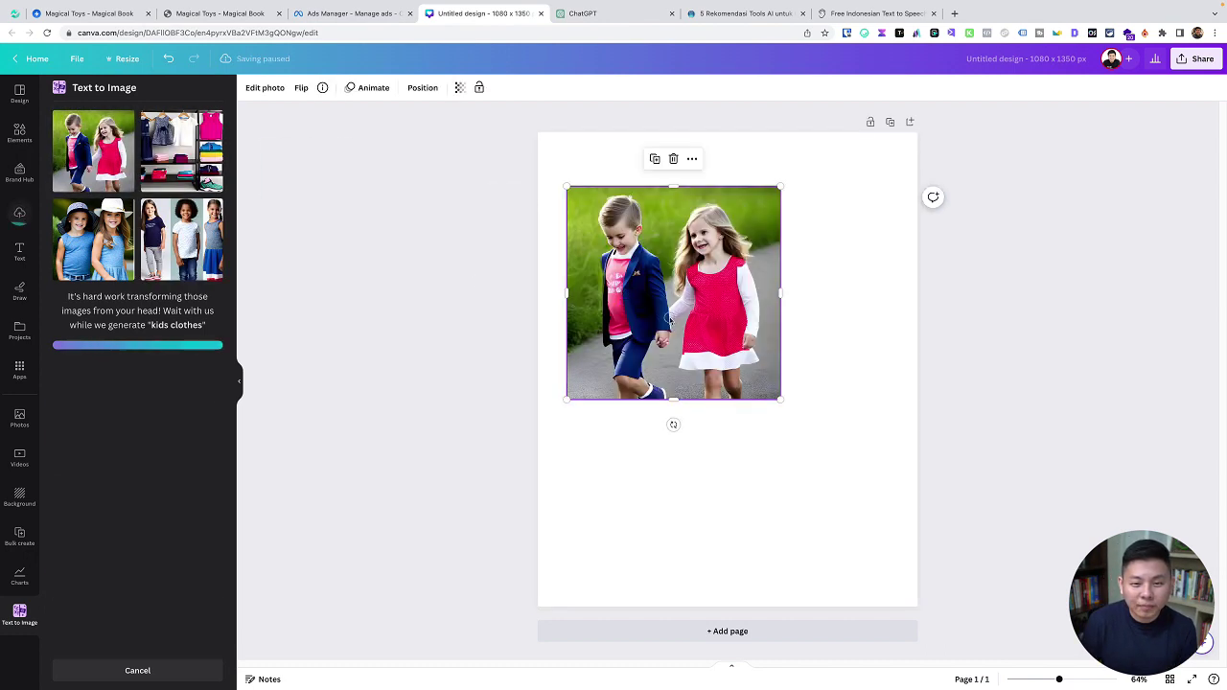
drag(758, 370, 960, 635)
drag(750, 480, 722, 456)
drag(969, 586, 1019, 623)
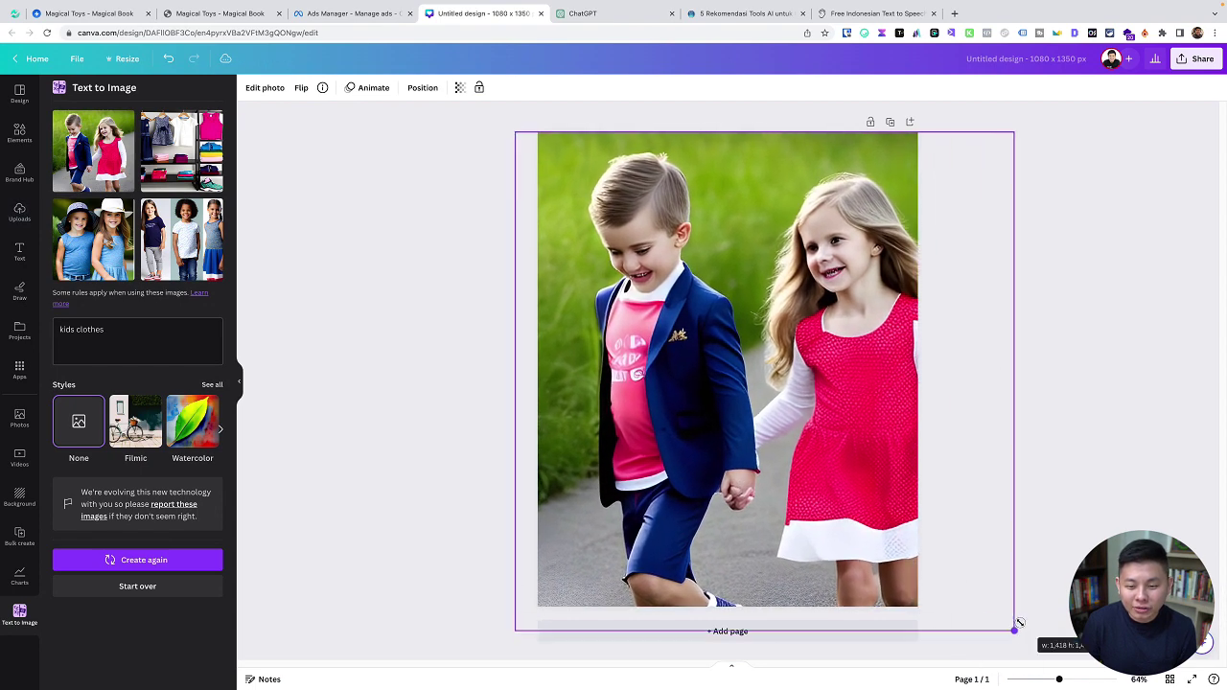
drag(908, 448, 895, 452)
click(1021, 452)
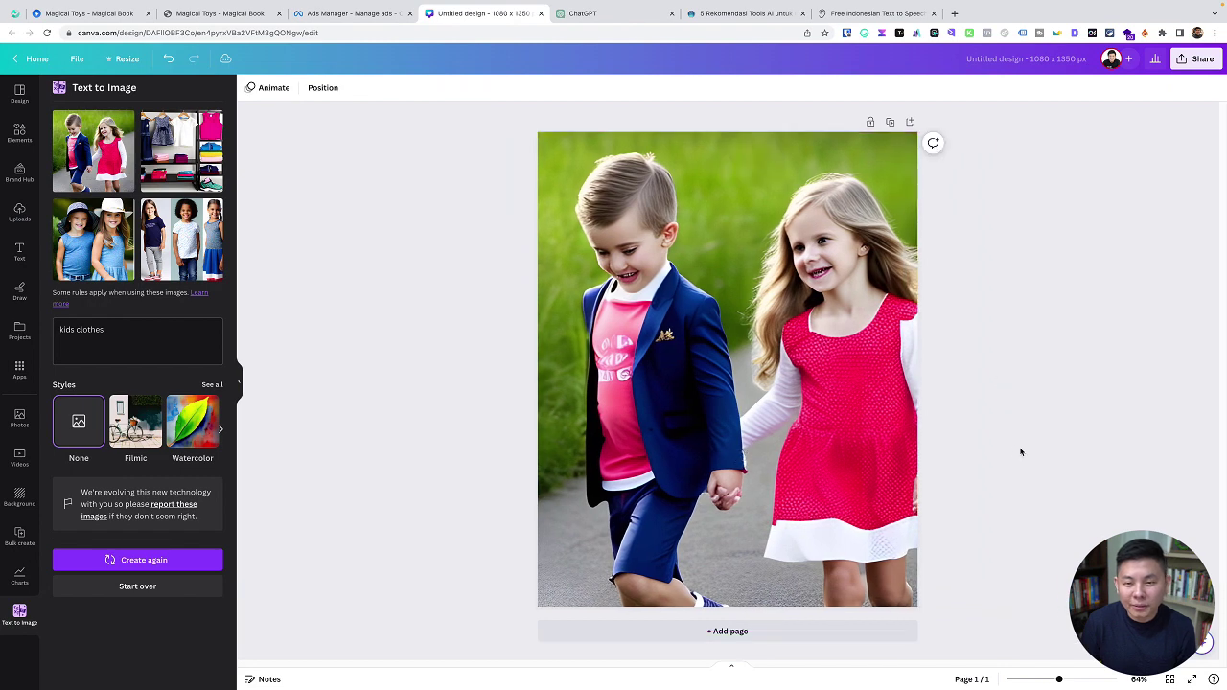
- Shift the children's picture within its crop so that more of the girl fits inside the page
double_click(719, 374)
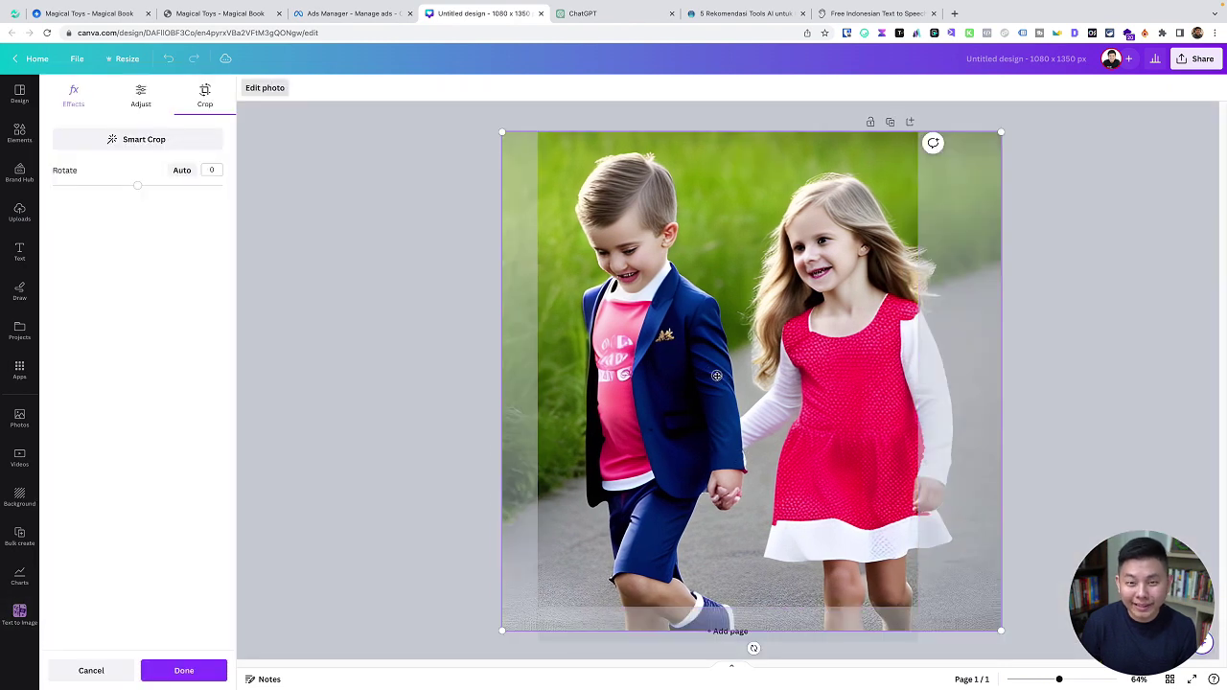
drag(717, 375, 703, 375)
click(1090, 386)
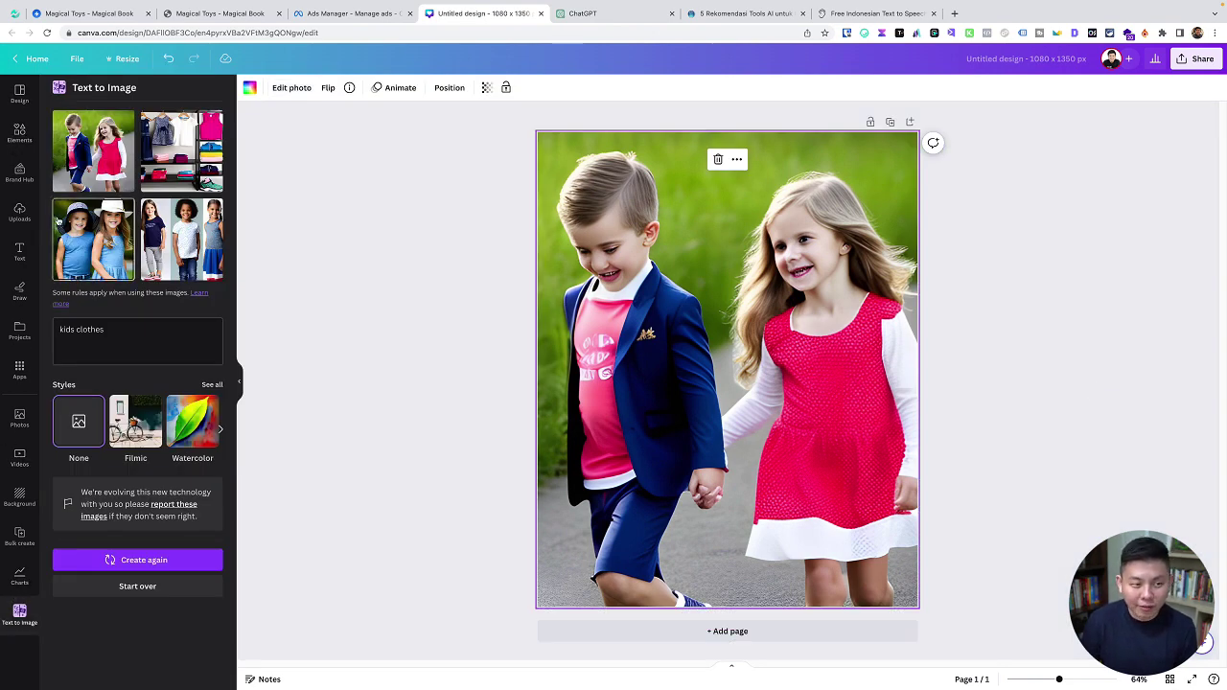
- Browse the charts, bulk create and video resources, and delete the children's picture from the page
click(7, 603)
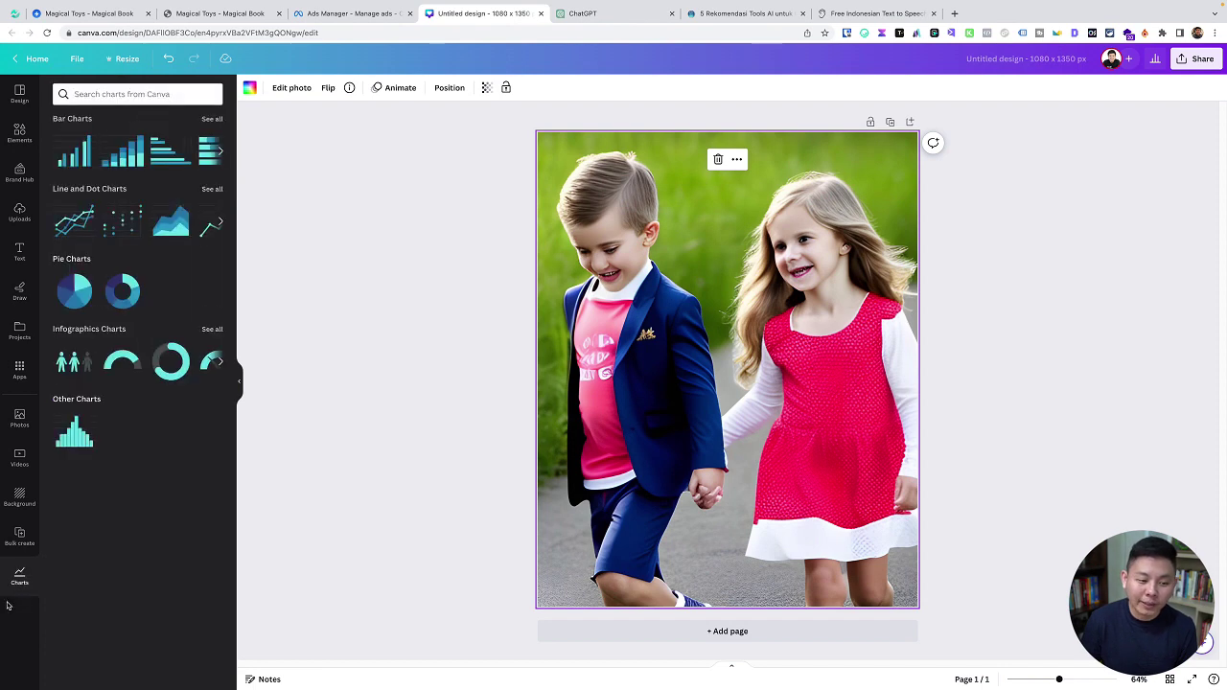
click(20, 534)
click(20, 460)
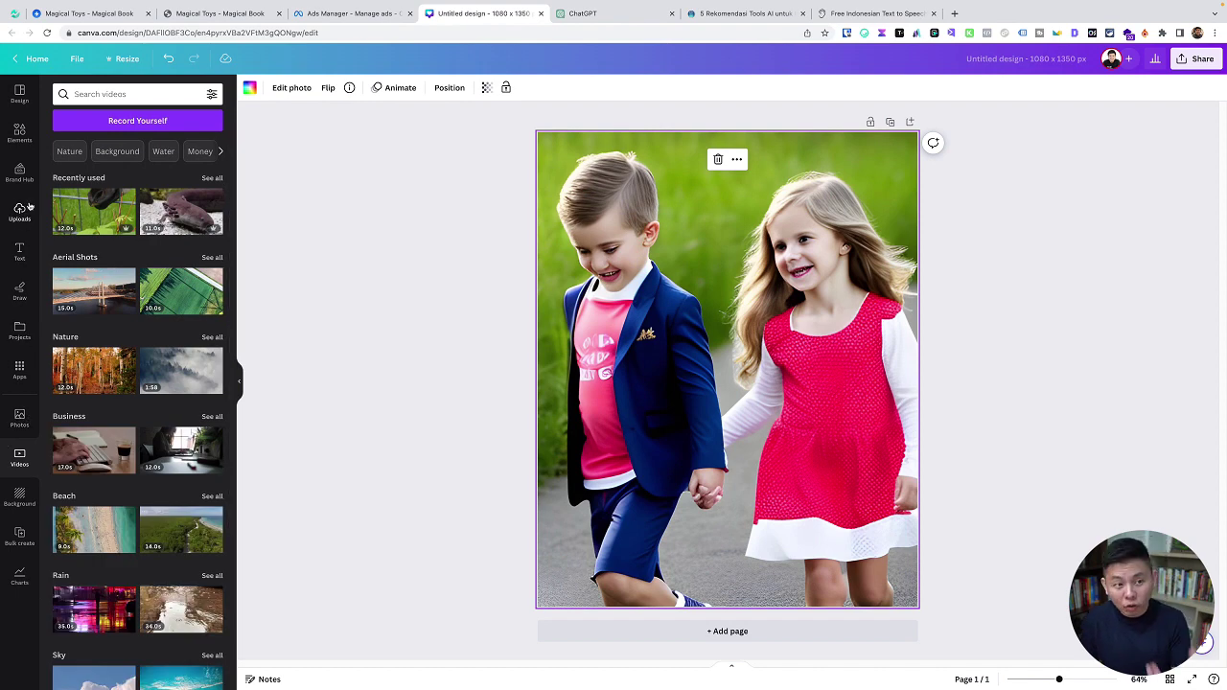
key(Delete)
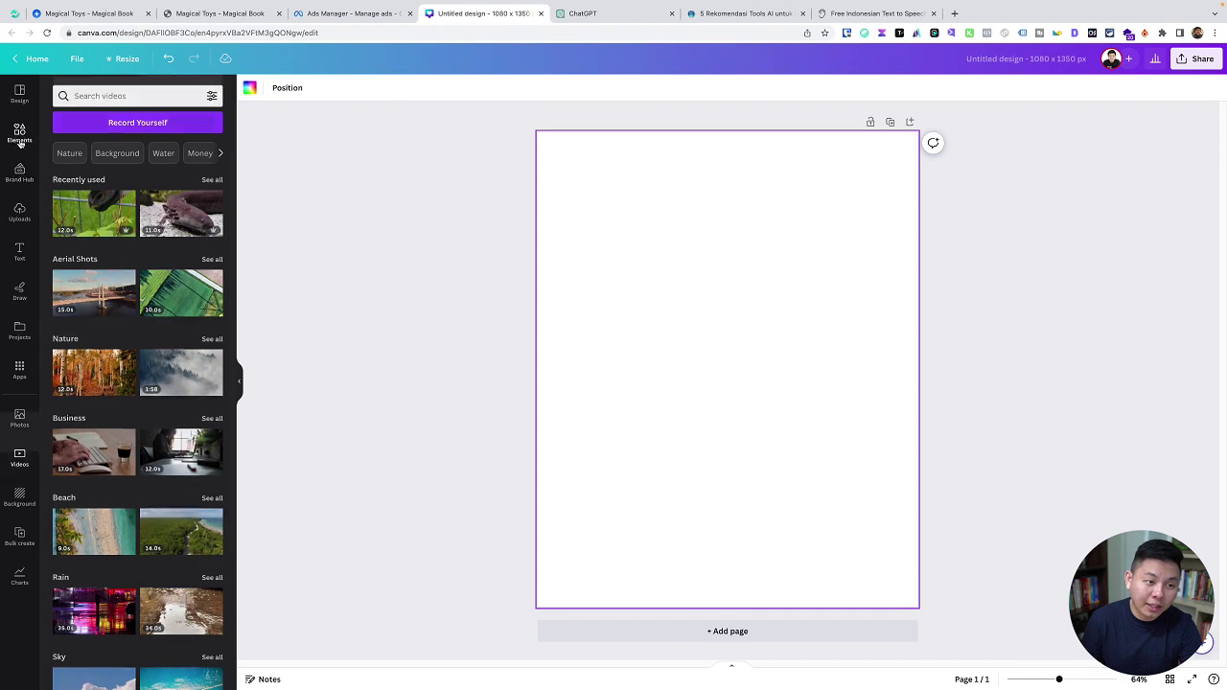
- Place the uploaded dim sum photo on the empty page again
click(19, 134)
click(19, 211)
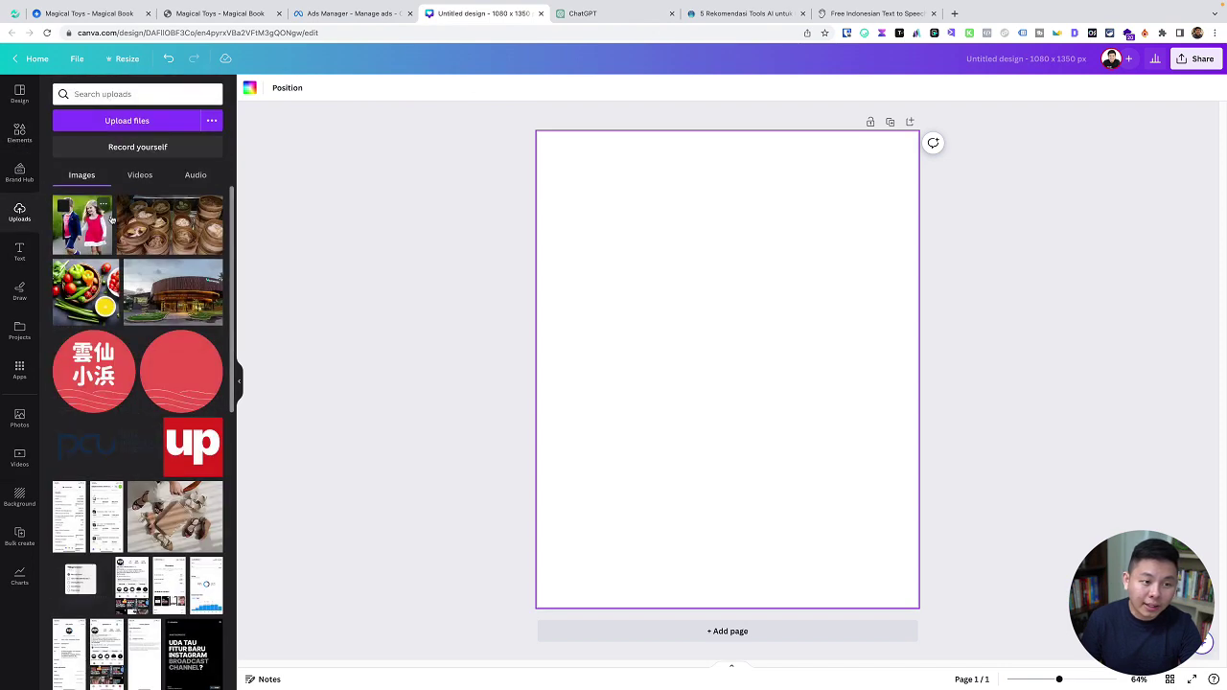
drag(117, 220, 701, 317)
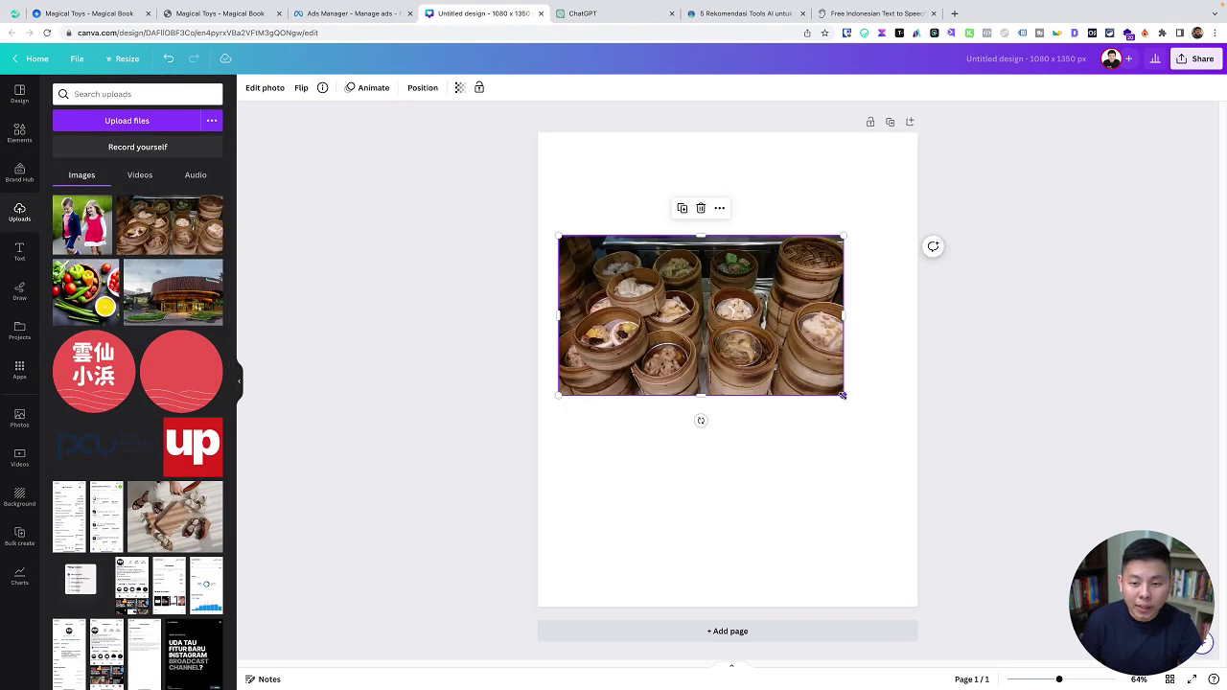
- Enlarge the dim sum photo to about 2,500 px wide and reposition it so that it covers the whole page
drag(843, 394, 1115, 547)
drag(758, 407, 676, 319)
drag(1038, 463, 1222, 630)
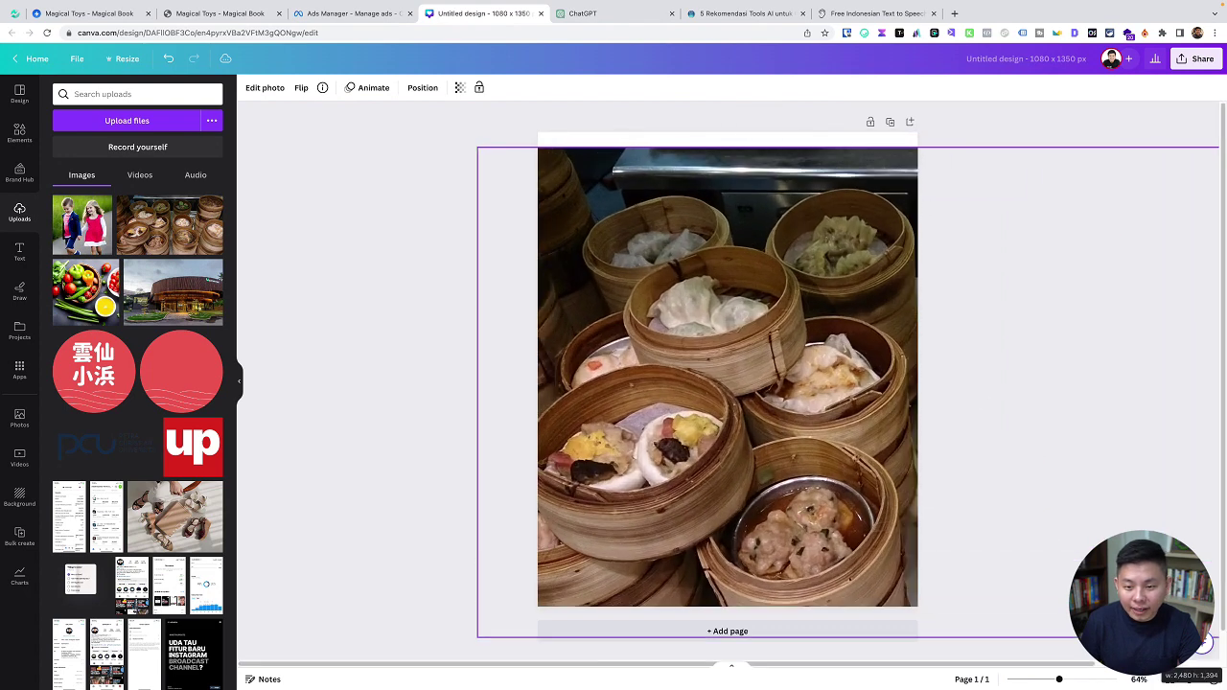
drag(732, 308, 604, 278)
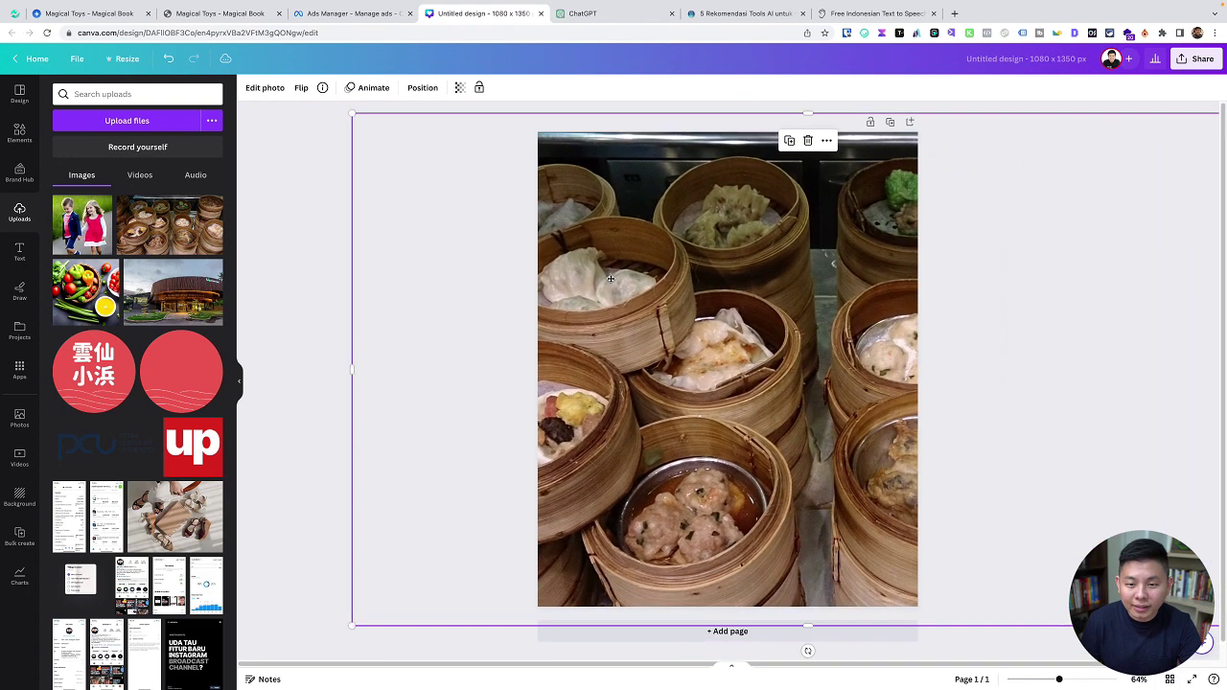
- Add a subheading text box over the dim sum photo and select its placeholder text for editing
click(19, 251)
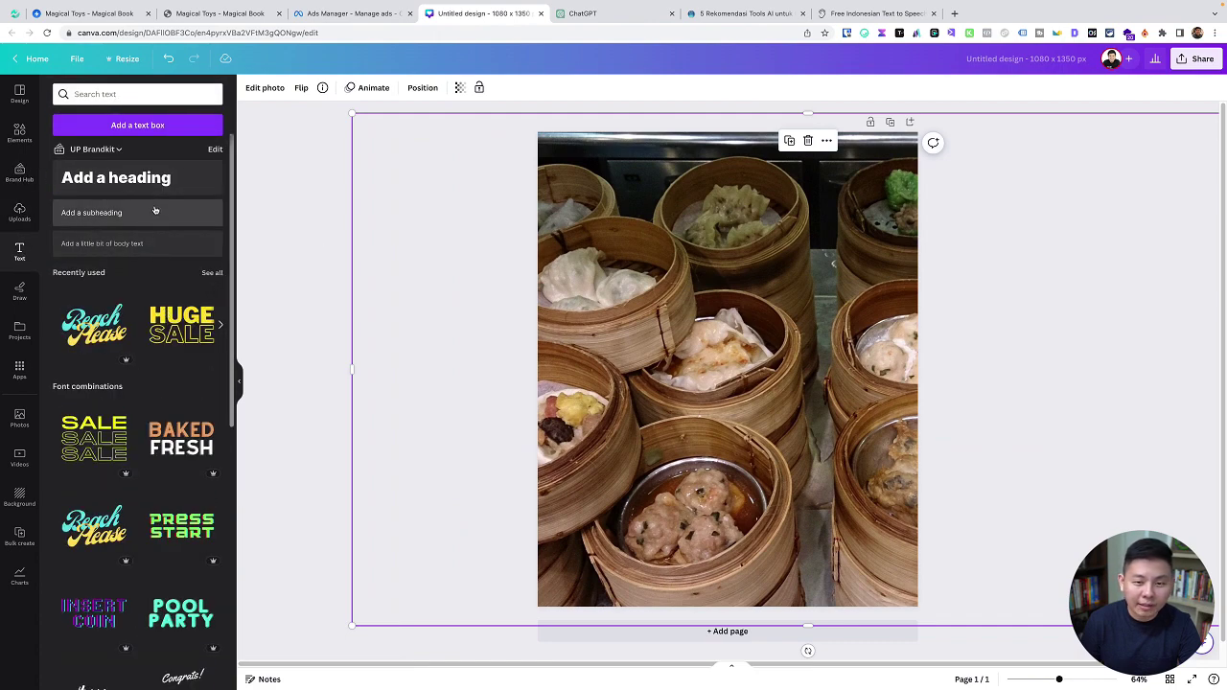
click(156, 213)
double_click(728, 370)
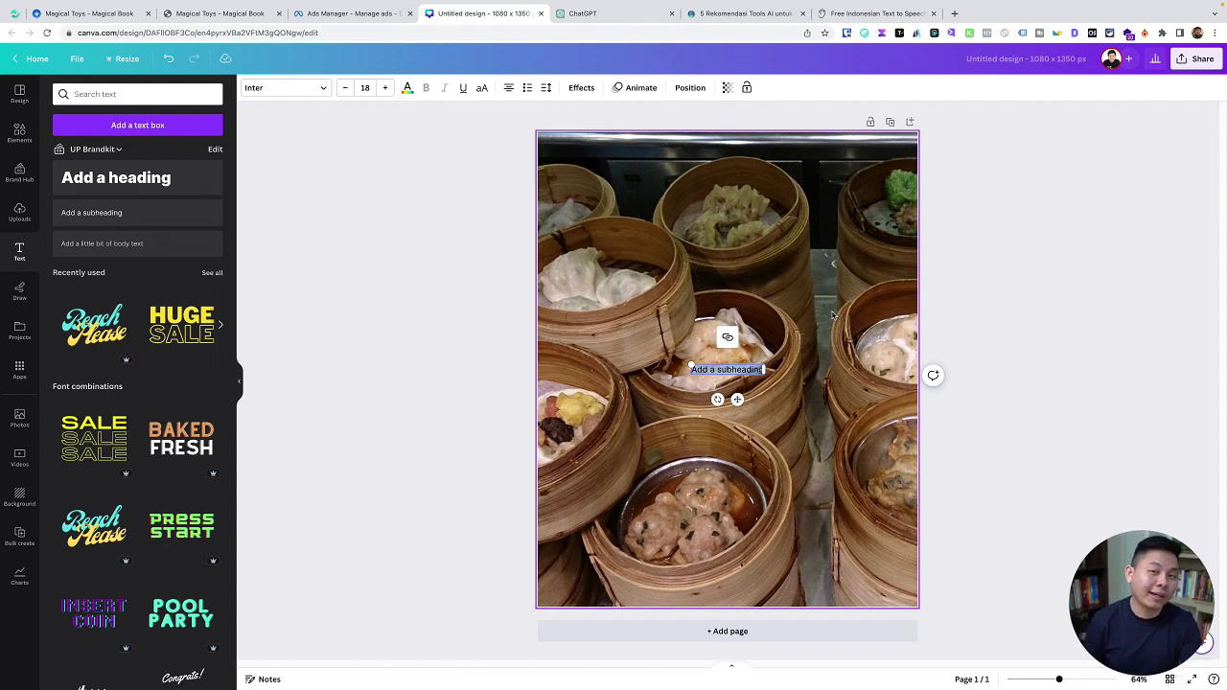
- Switch to ChatGPT and send the prompt "Buatkan saya copywriting untuk jualan dimsum"
click(618, 16)
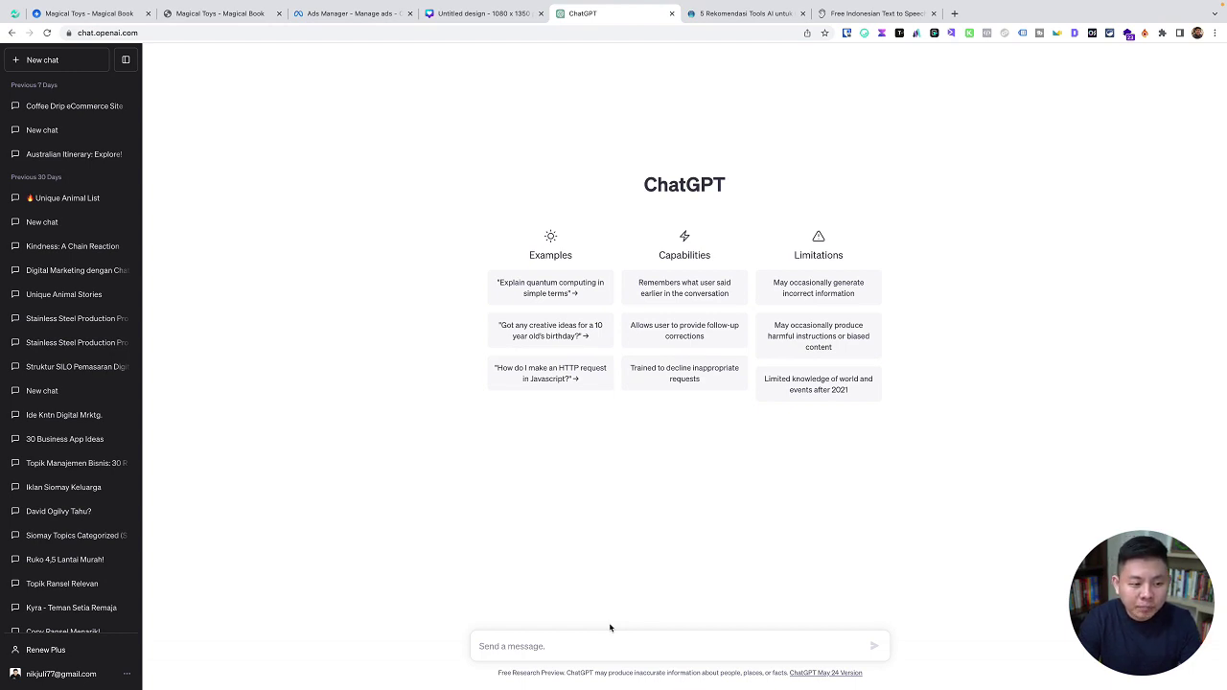
click(607, 639)
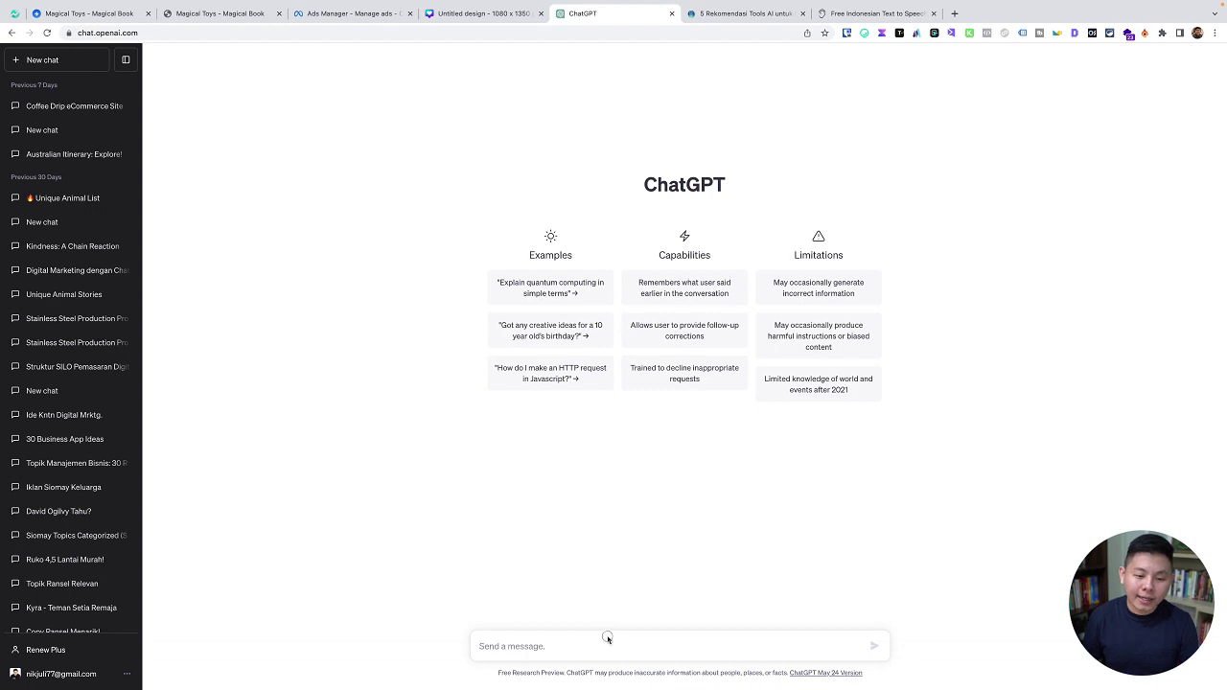
text(Buatkan )
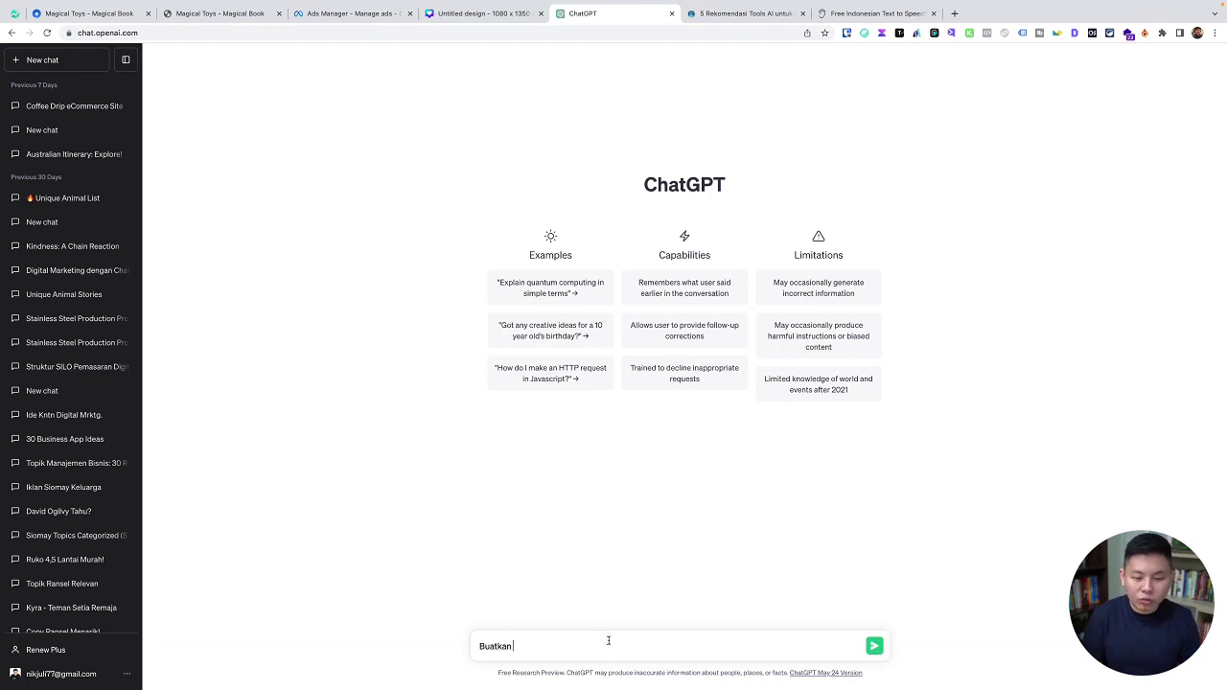
text(saya copywri)
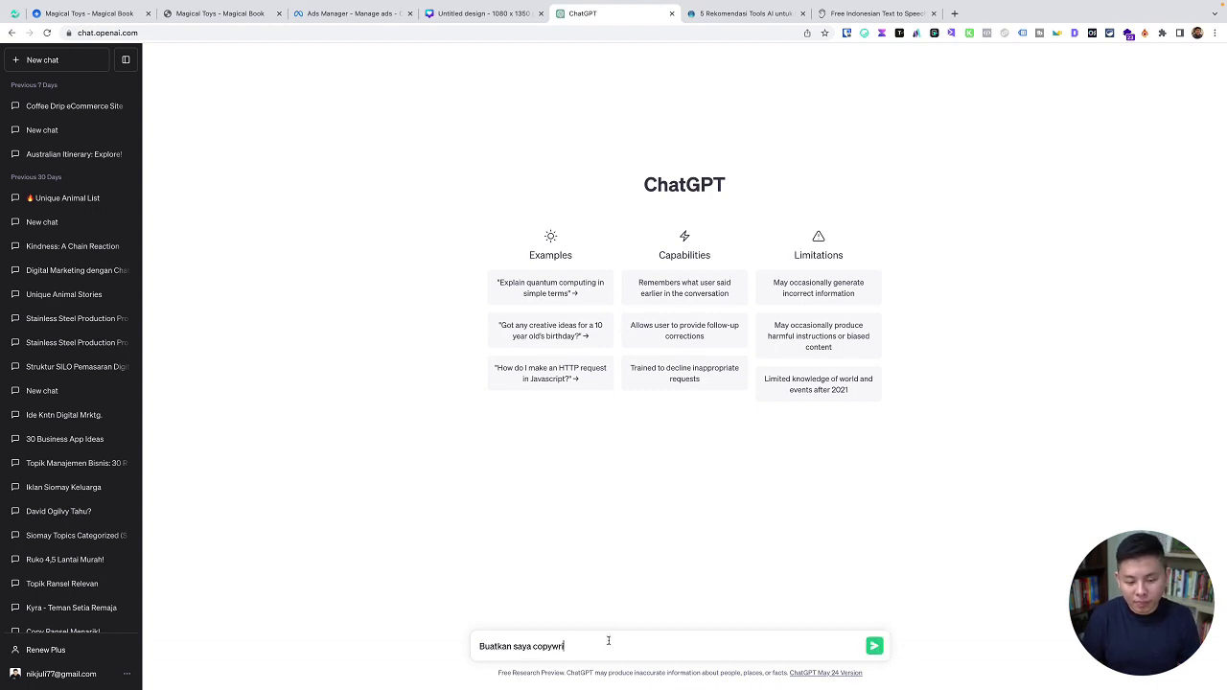
text(ting untuk jualan dimsum)
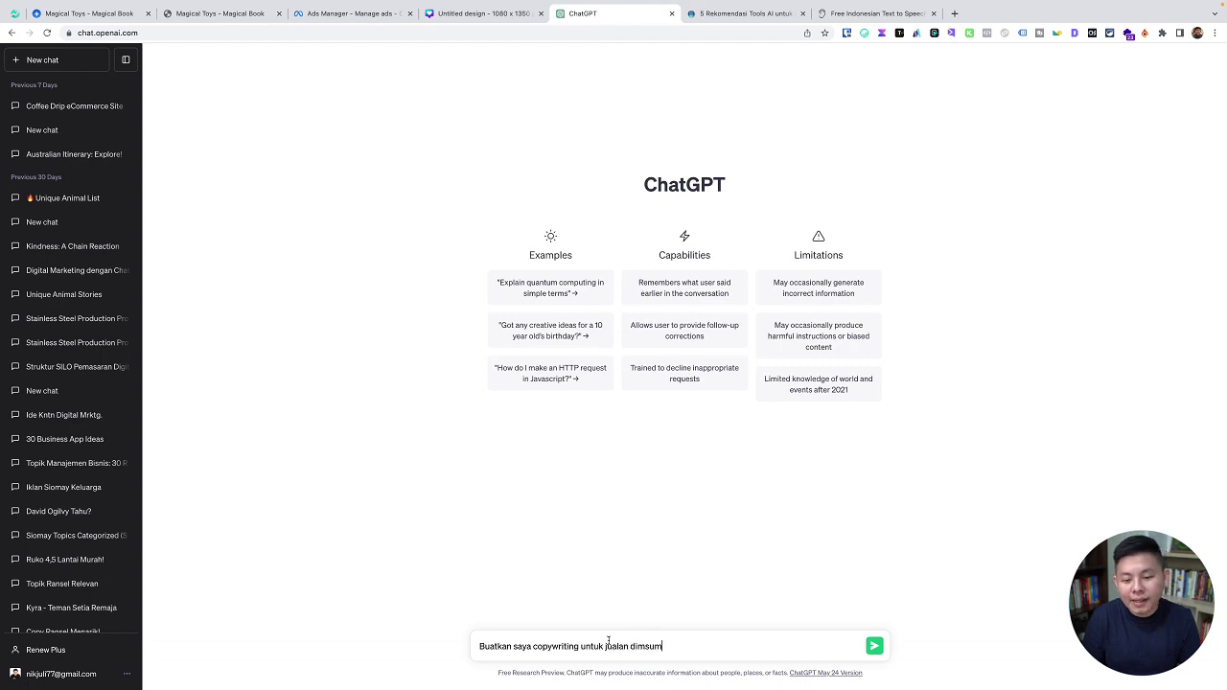
key(Return)
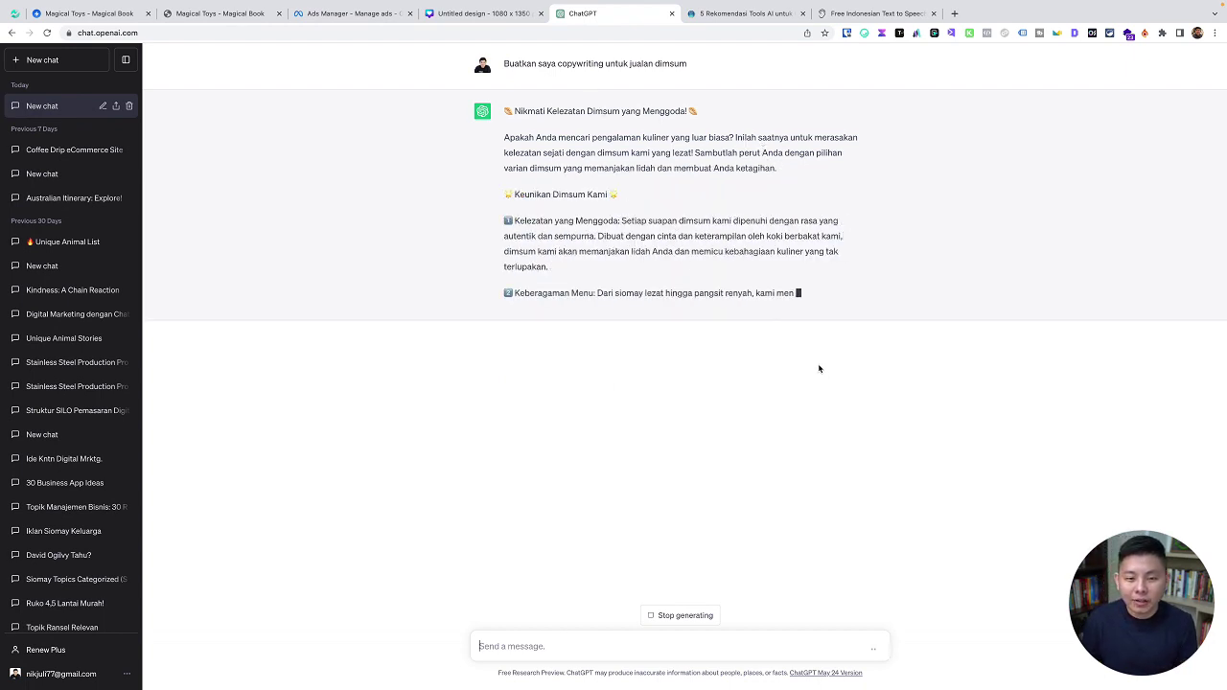
- Begin a follow-up prompt: "Berlakulah sebagai copywriter expert dengan pengalaman lebih dari 10 tahun. Sekarang, buatkan saya copywriting untuk jualan dimsum,"
text(Berlakuka)
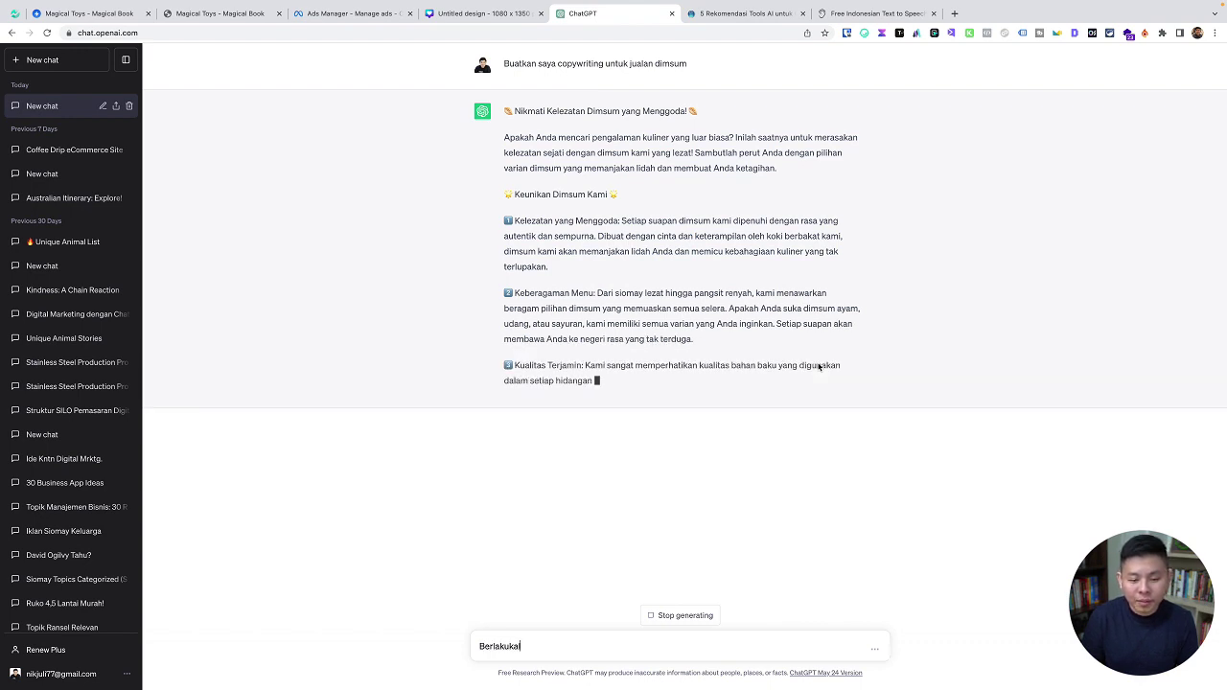
key(BackSpace)
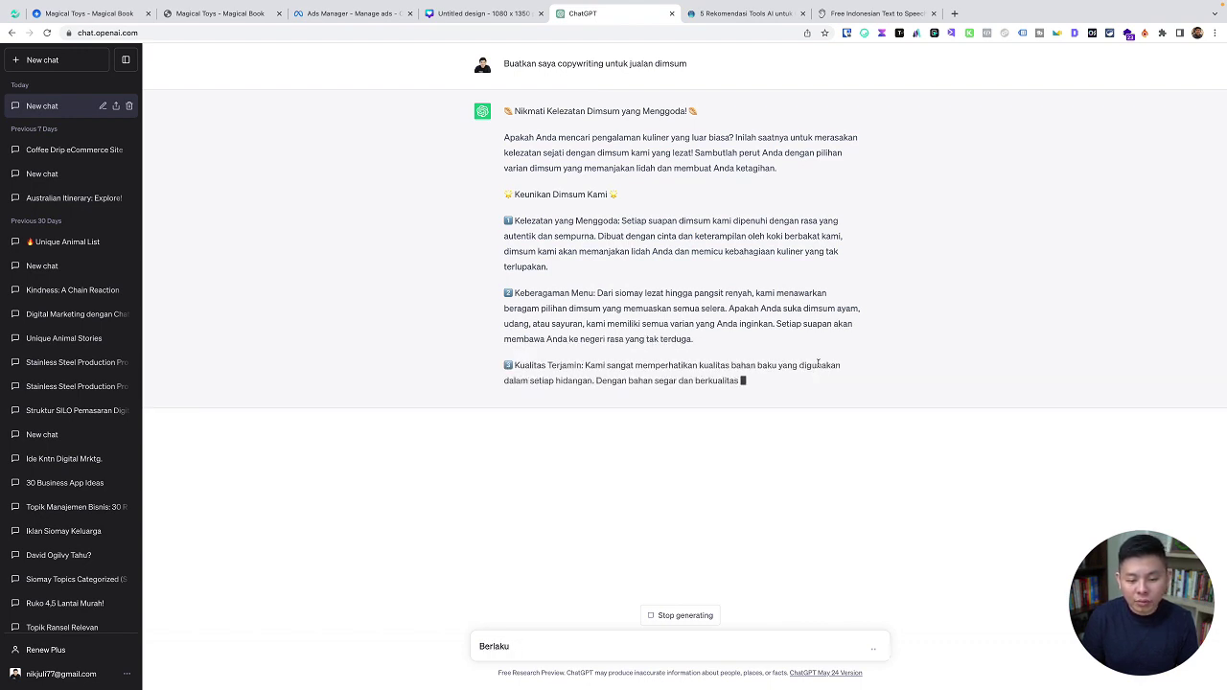
text(lah sebag)
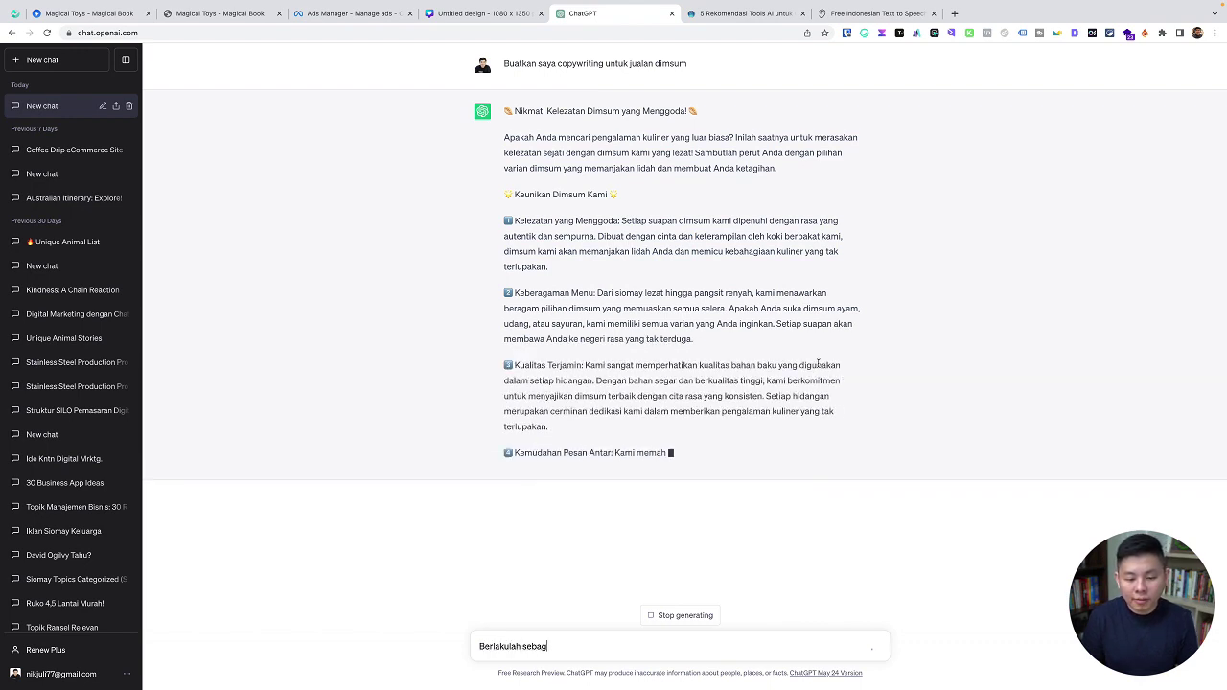
text(ai copywriter ex)
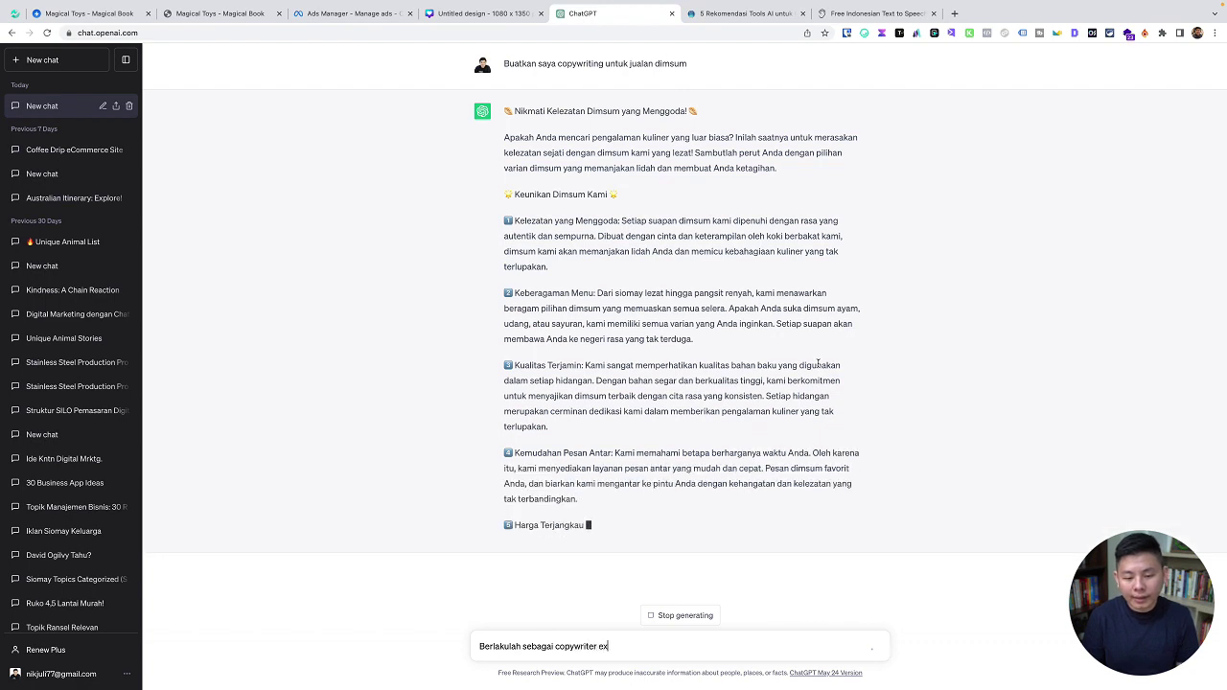
text(pert dengan pengalama)
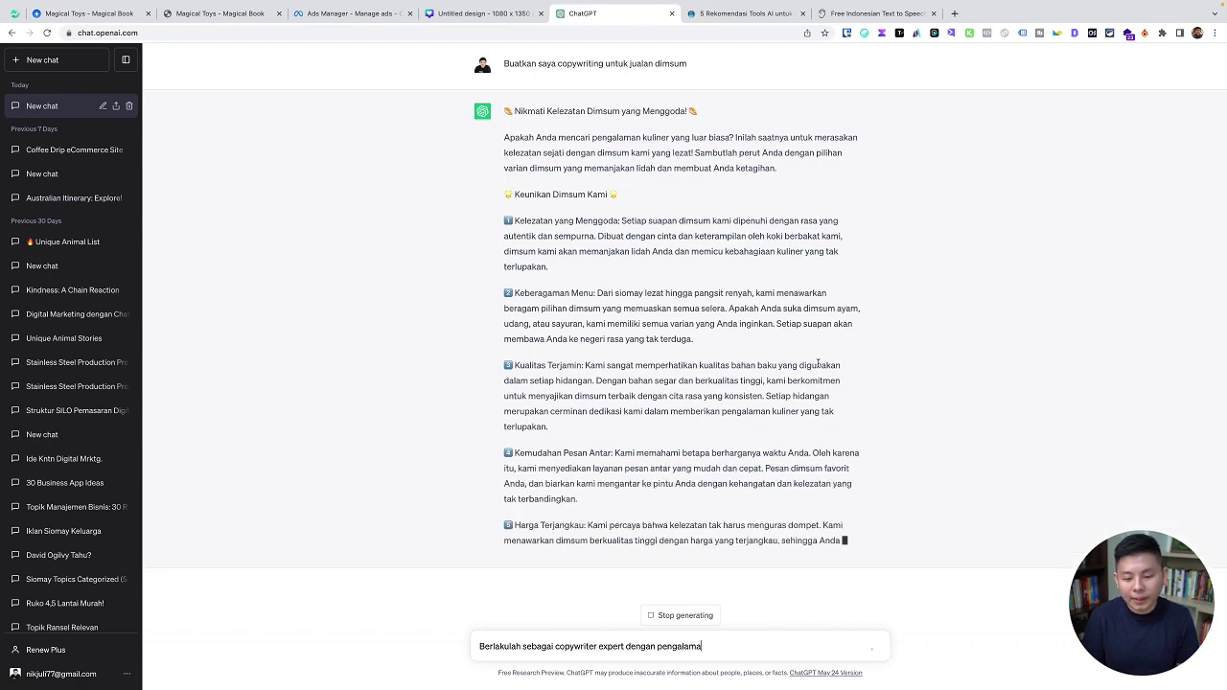
text(n lebih dari 10 ta)
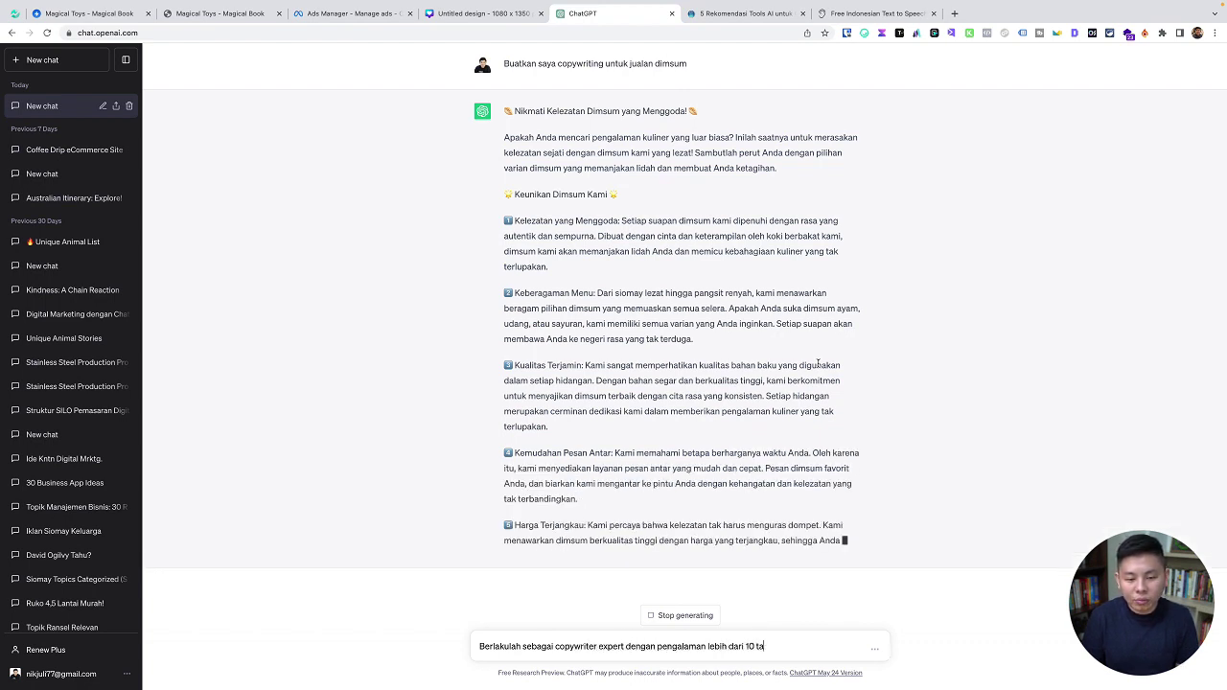
text(hun. Sekarang, bu)
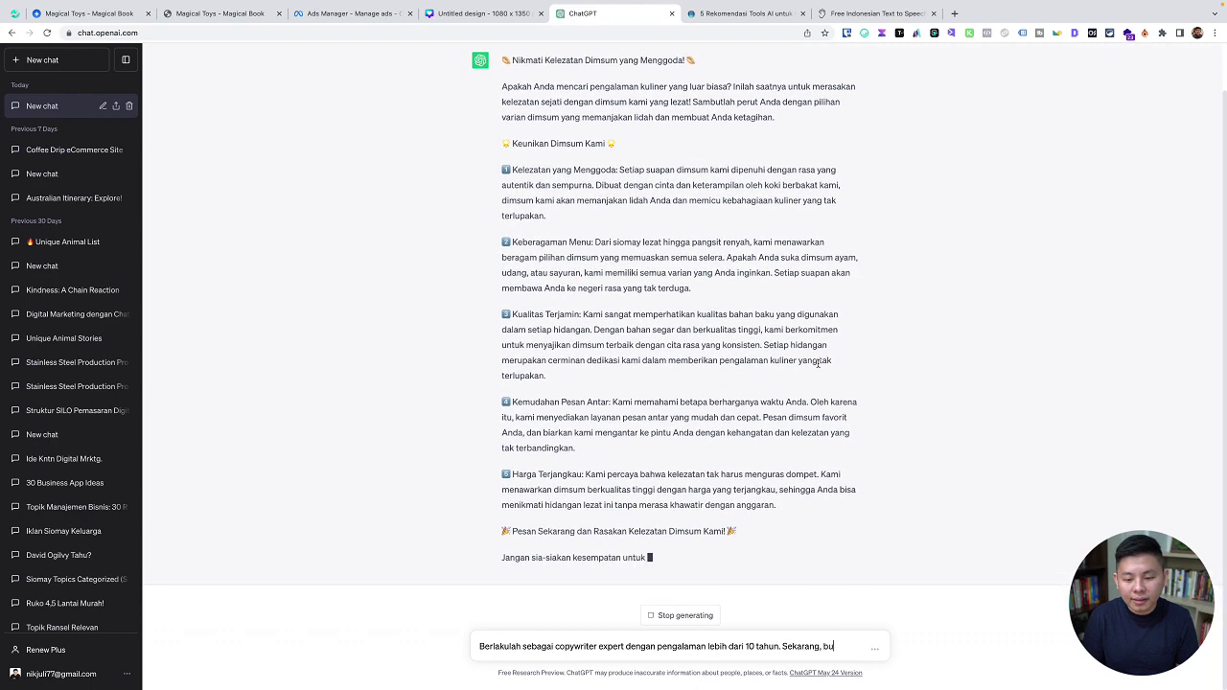
text(atkan saya copywri)
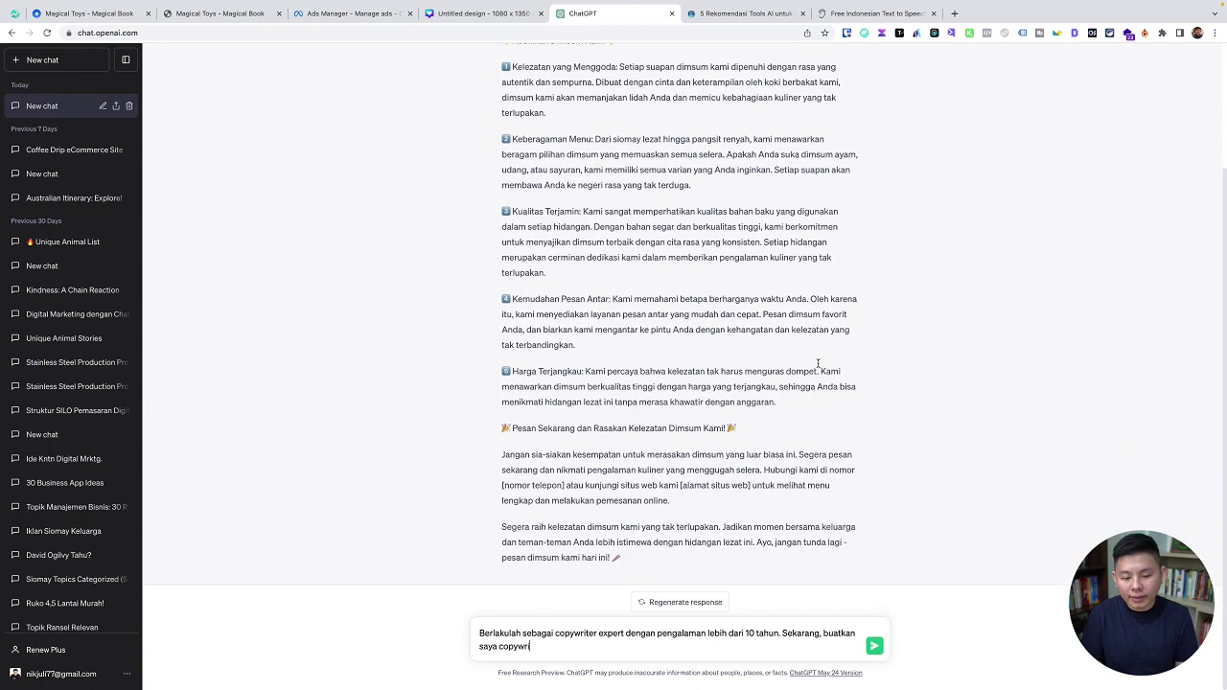
text(ting untuk jualan dimsum.)
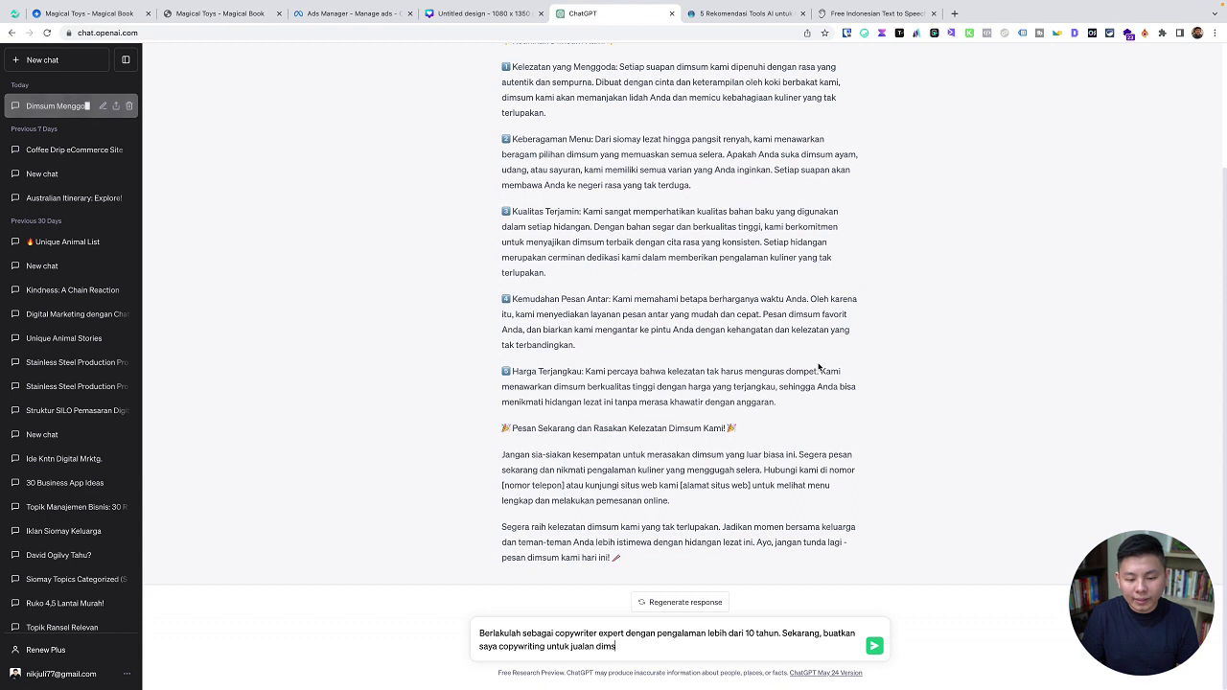
key(BackSpace)
key(BackSpace)
text(m,)
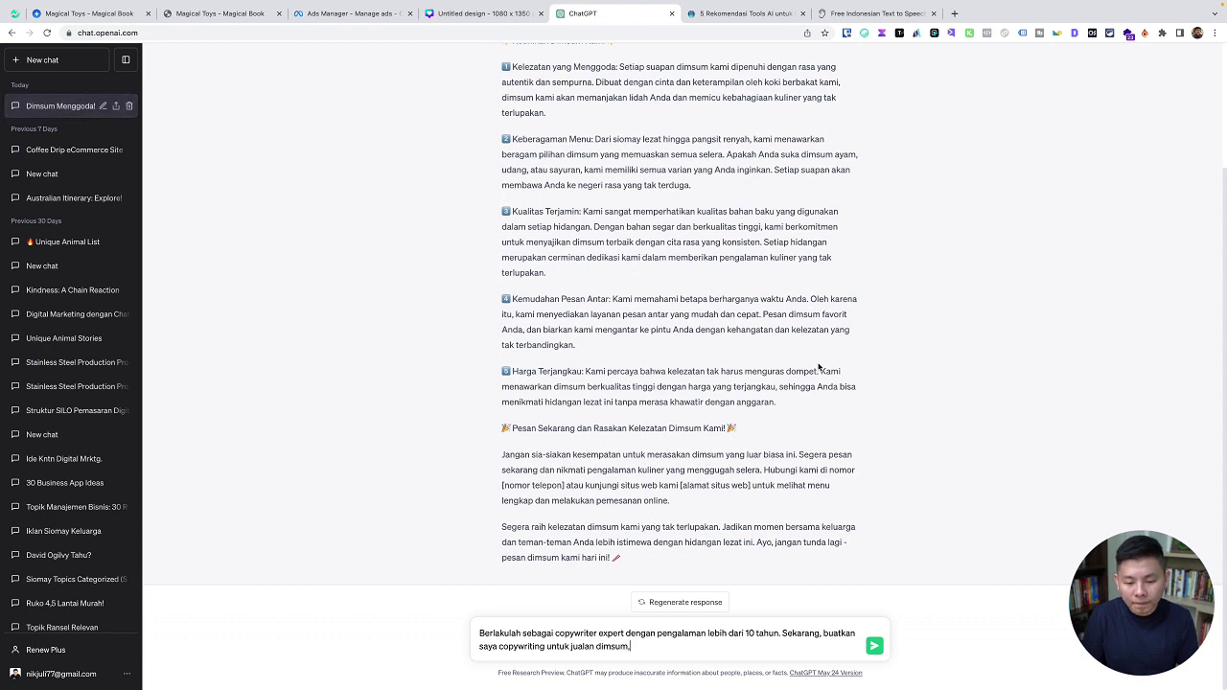
- Continue the prompt's sentence with "dengan kelebihan dimsum saya:" to introduce the list of selling points
text( dengan kelebihan dims)
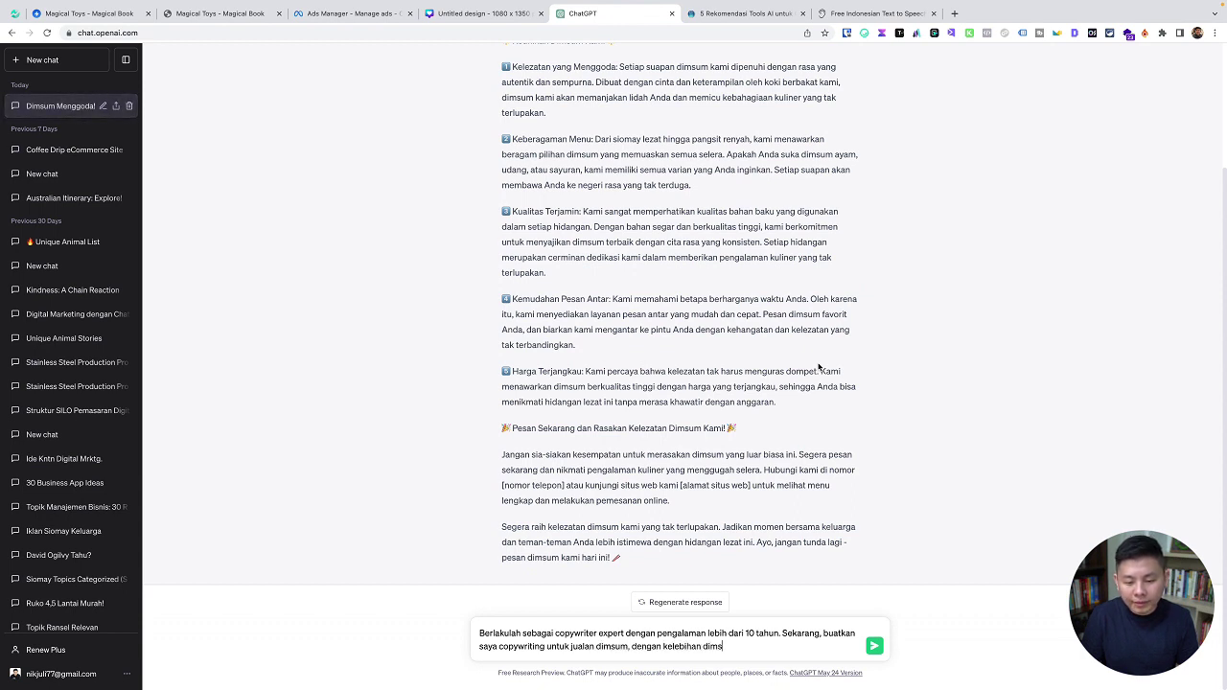
text(usm s)
key(BackSpace)
key(BackSpace)
key(BackSpace)
key(BackSpace)
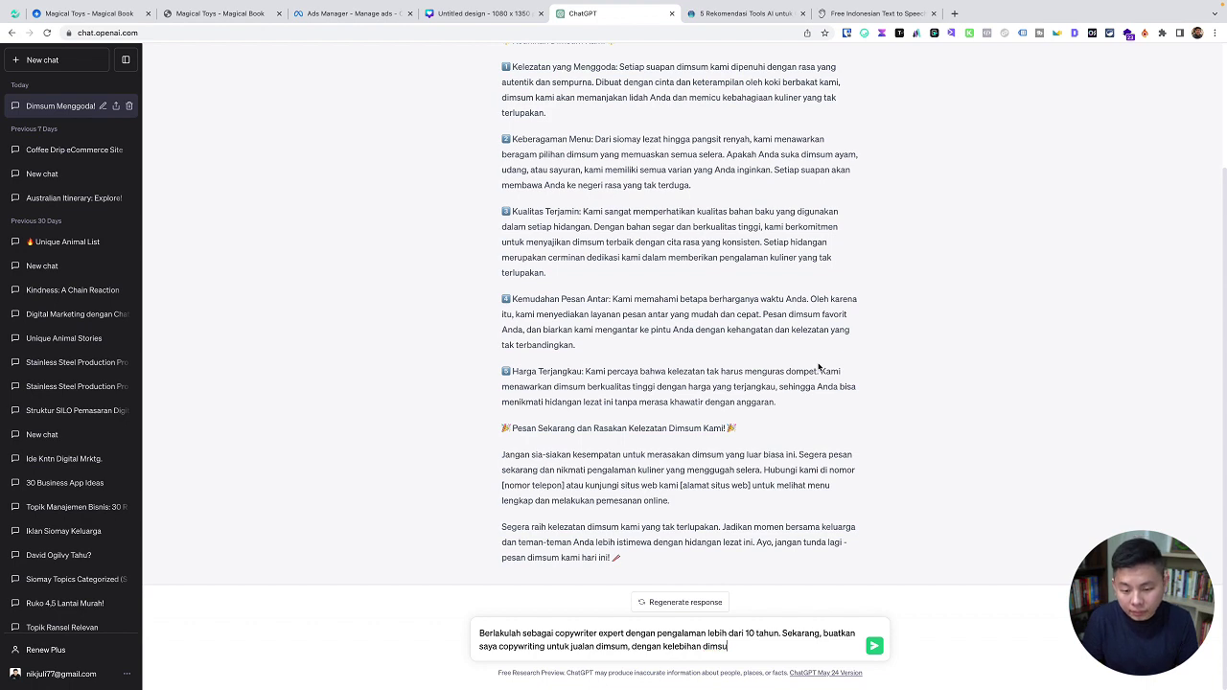
text(m saya)
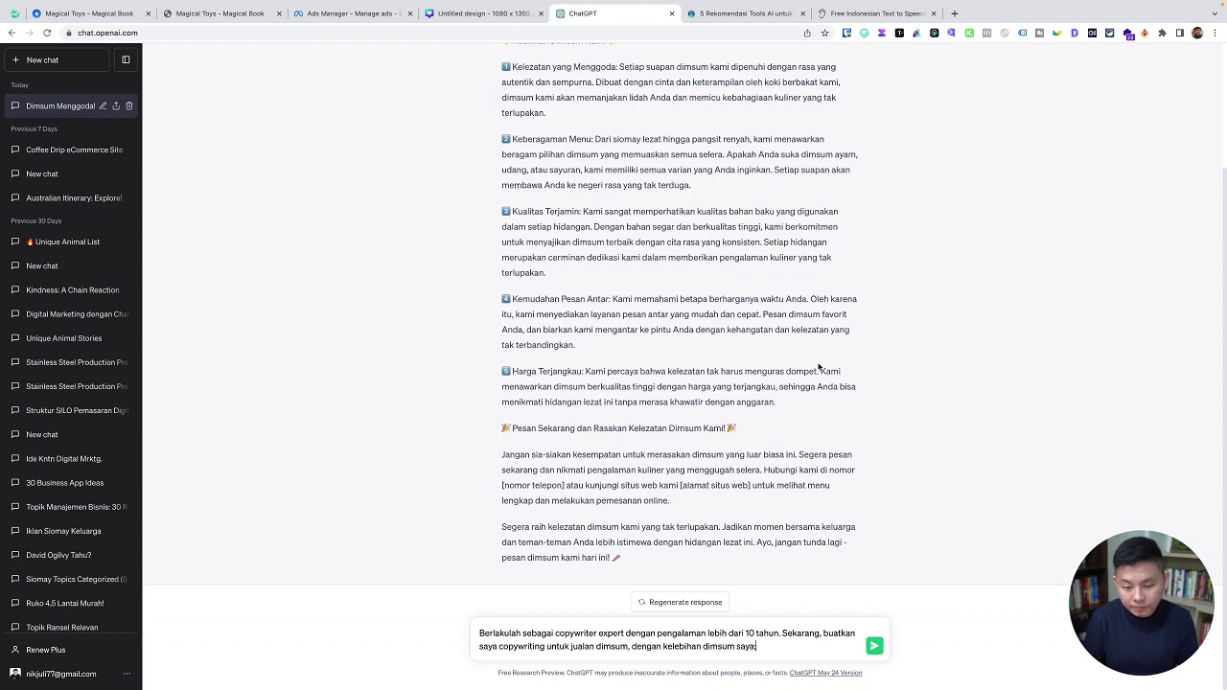
text(:)
- Add the first selling point below the prompt's introduction: "- Homemade dan selalu fresh setiap hari"
key(shift+Return)
text(- H)
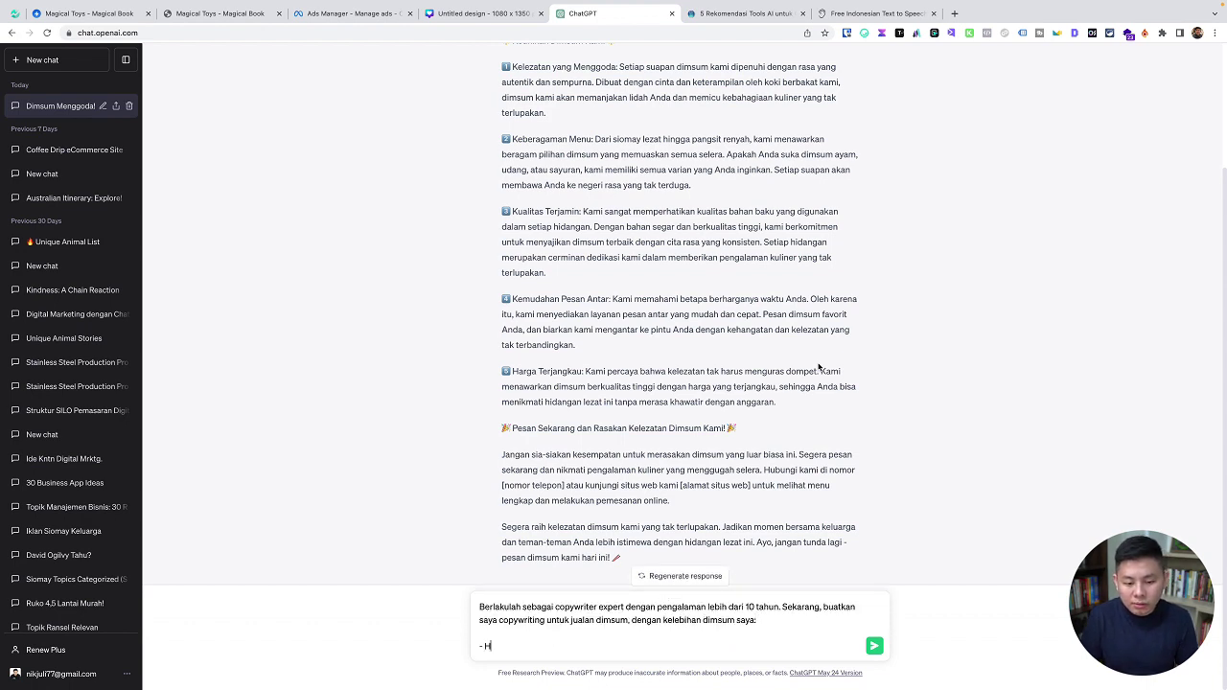
text(omemade dan selalu fr)
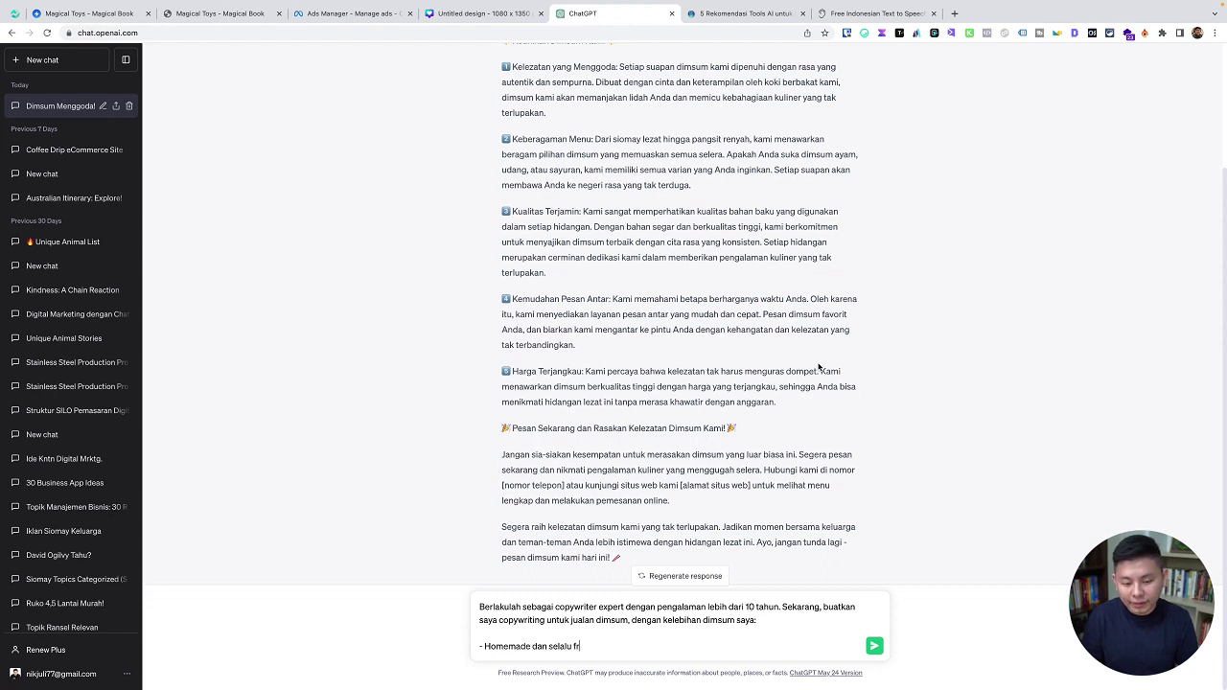
text(esh setiap ha)
text(ri)
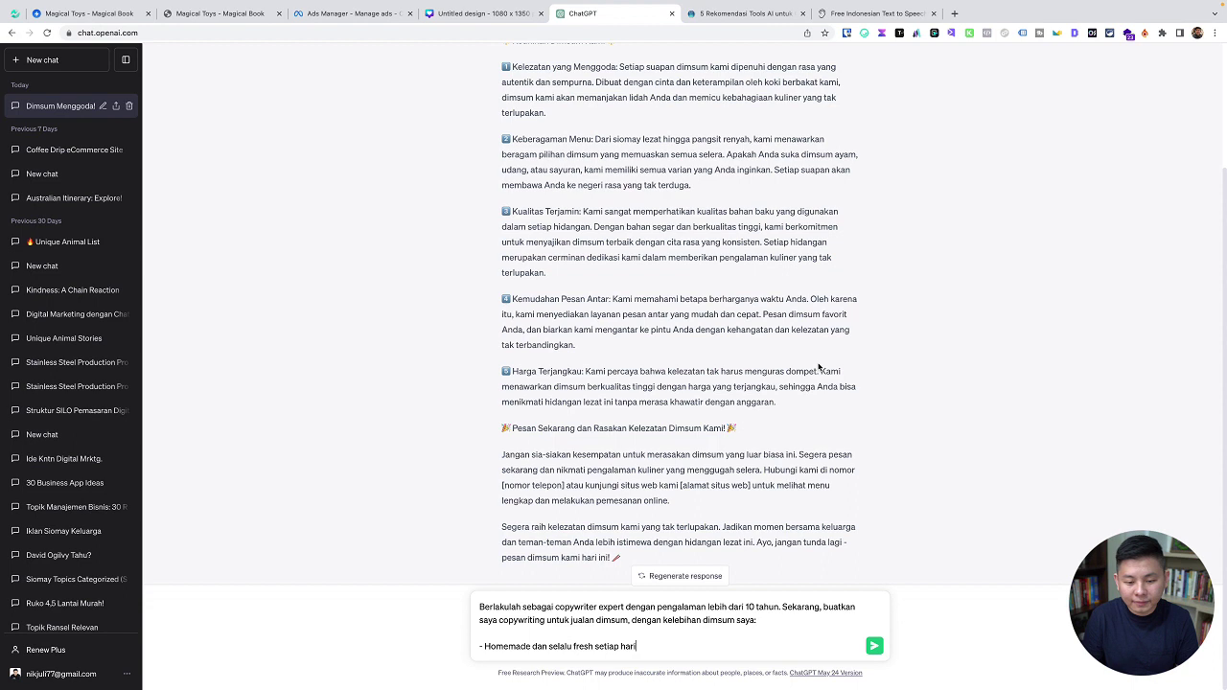
- Add two more selling points on separate lines: "- Harganya start dari Rp10.000 saja" and "- Bisa diantar ke mana saja."
key(shift+Return)
text(-)
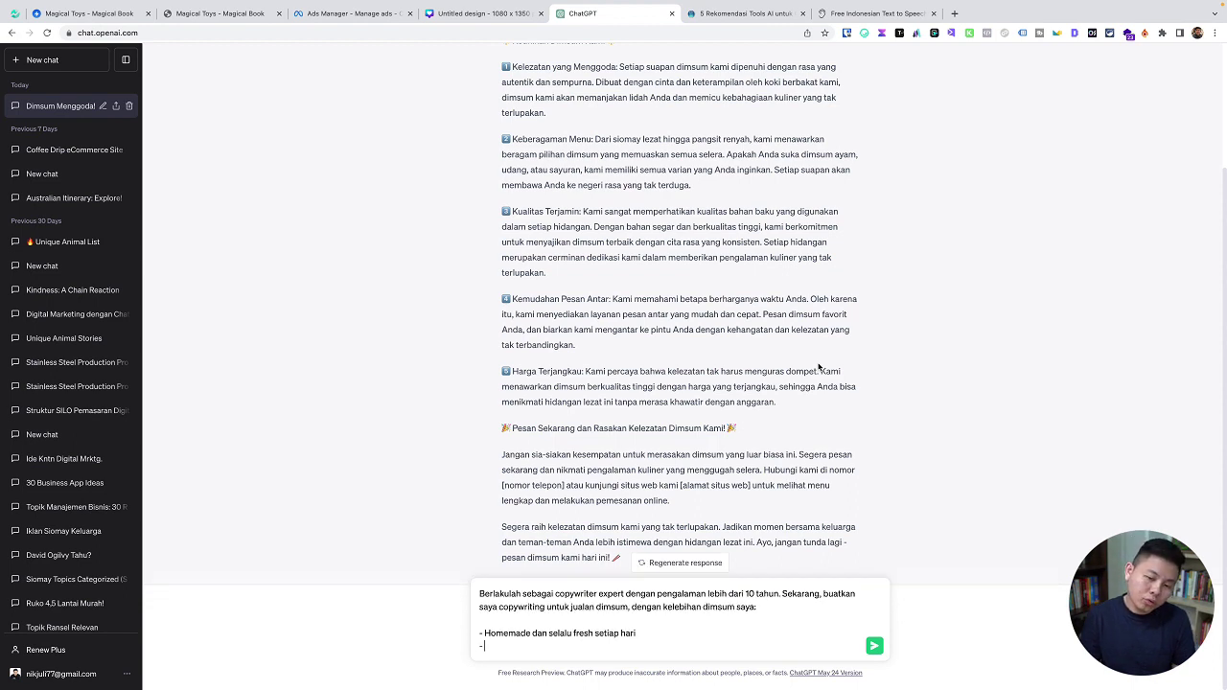
text( Harganya sta)
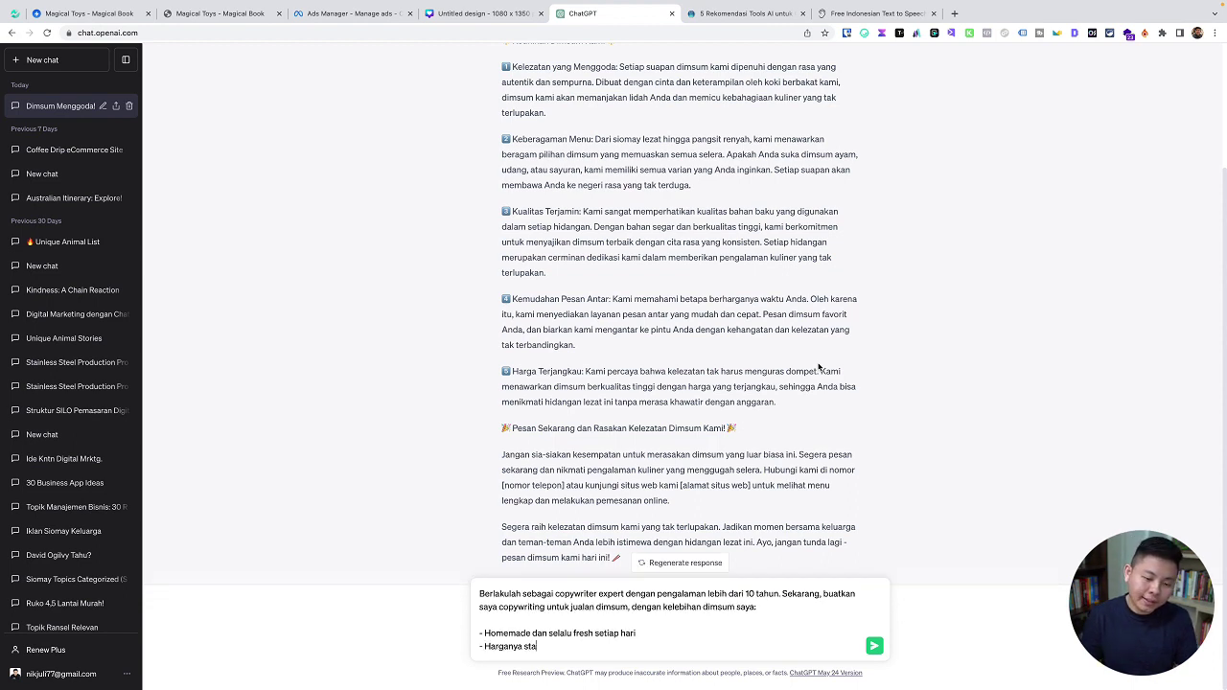
text(rt dari Rp10.00)
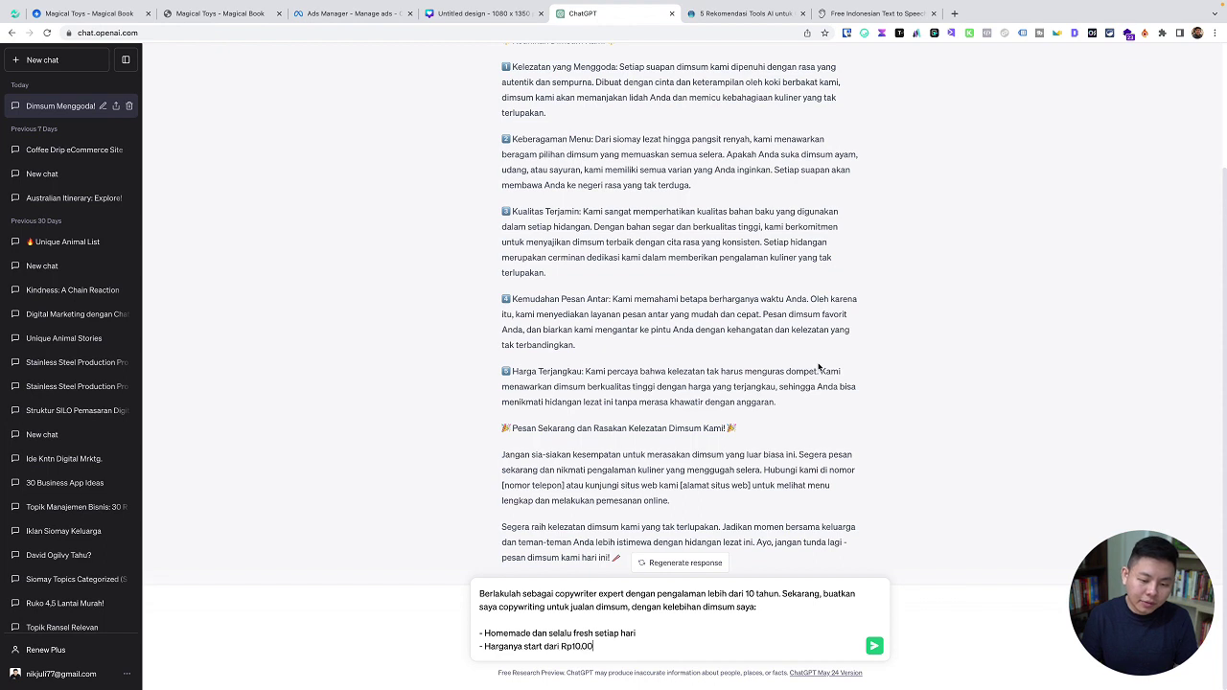
text(0 saja)
key(shift+Return)
text(-)
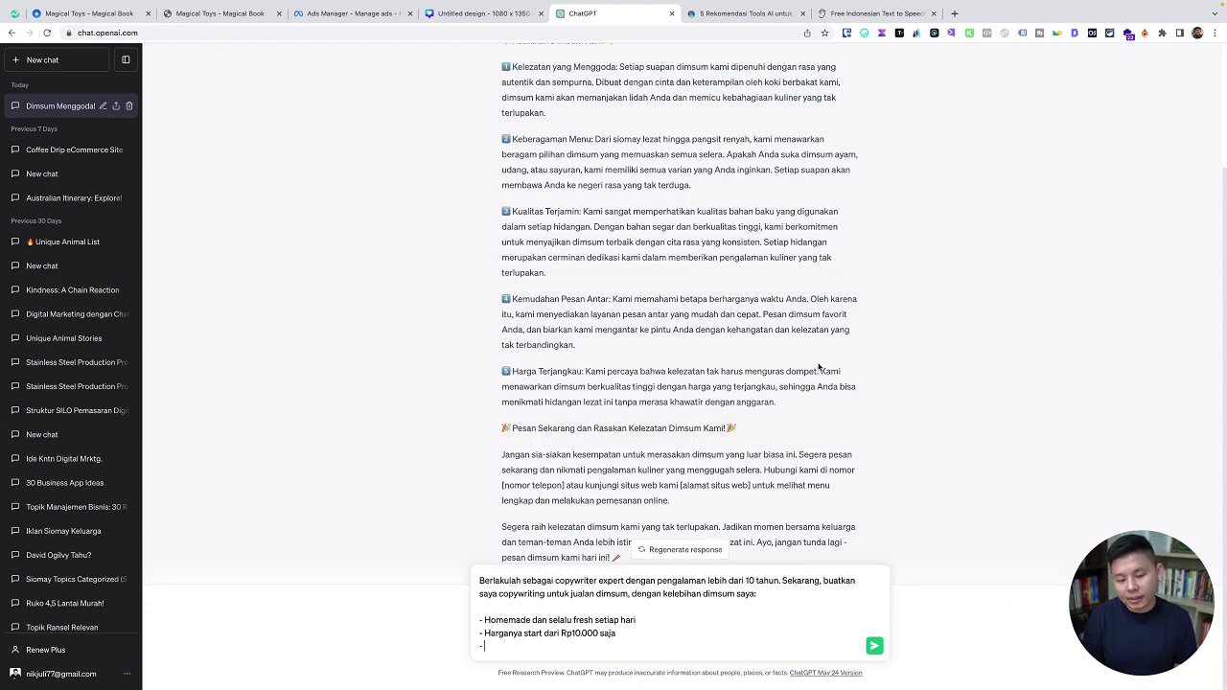
text( Bisa diantar ke m)
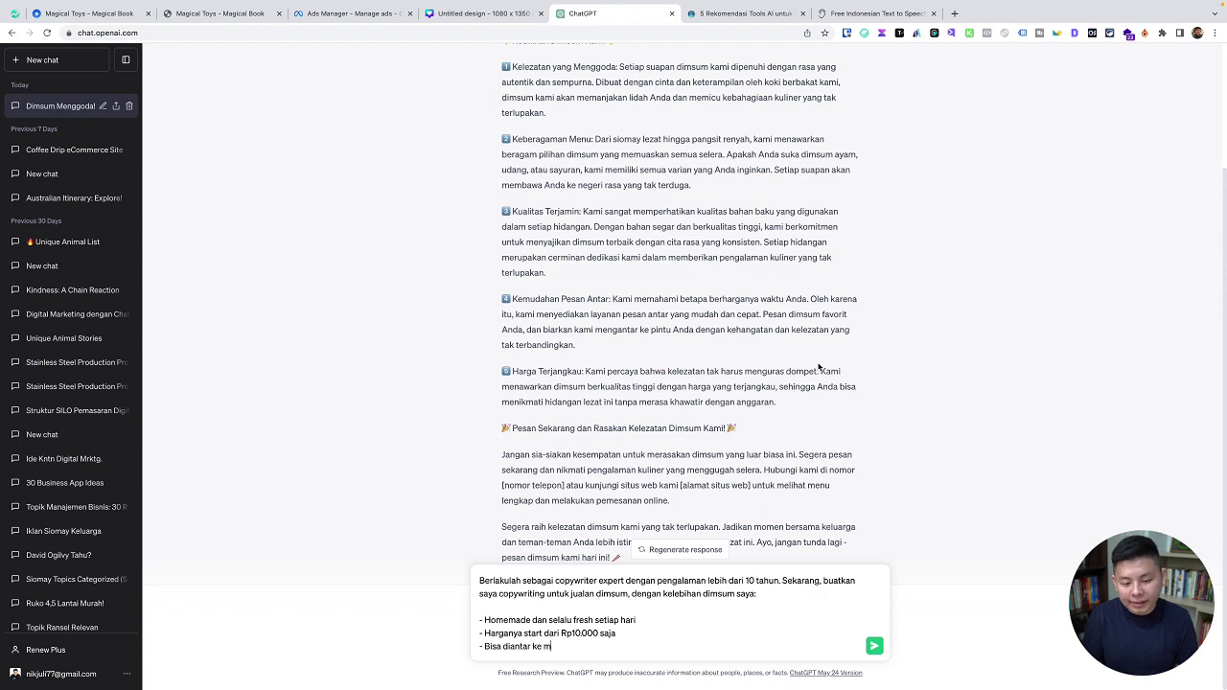
text(ana saja.)
- Start the target-market sentence in a new paragraph below the selling points: "Target pasar saya adalah mahasiswa/mahasiswi yang"
key(shift+Return)
key(shift+Return)
text(Ta)
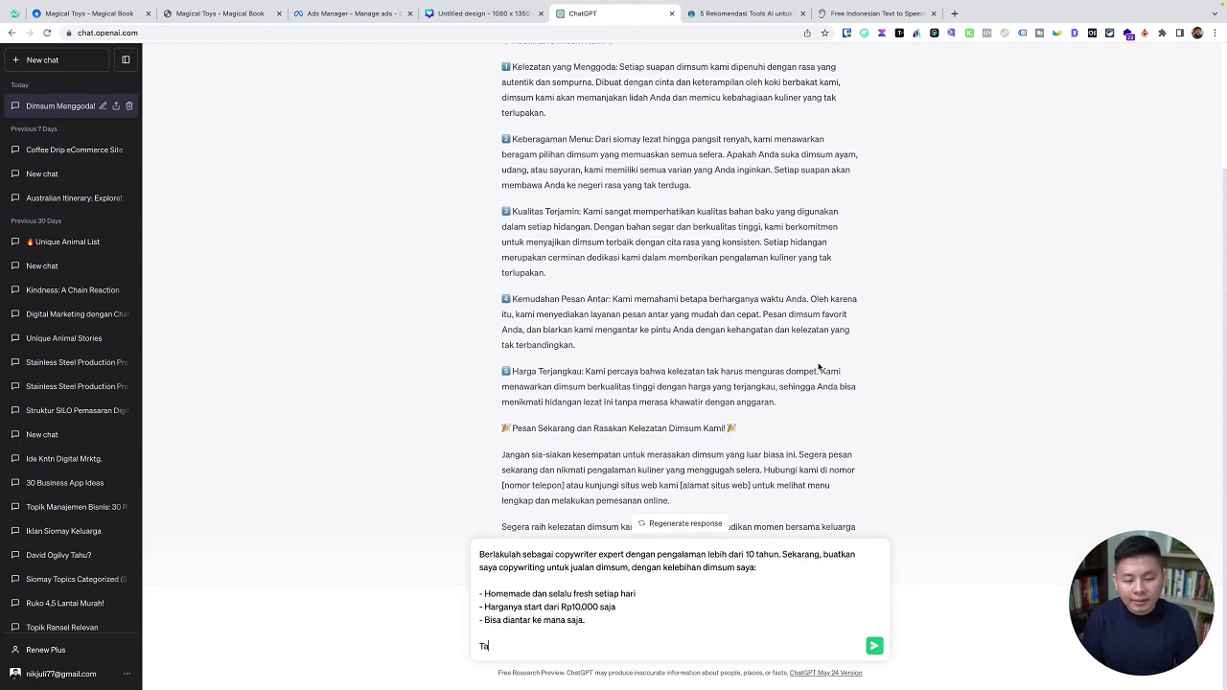
text(rget pasar saya ada)
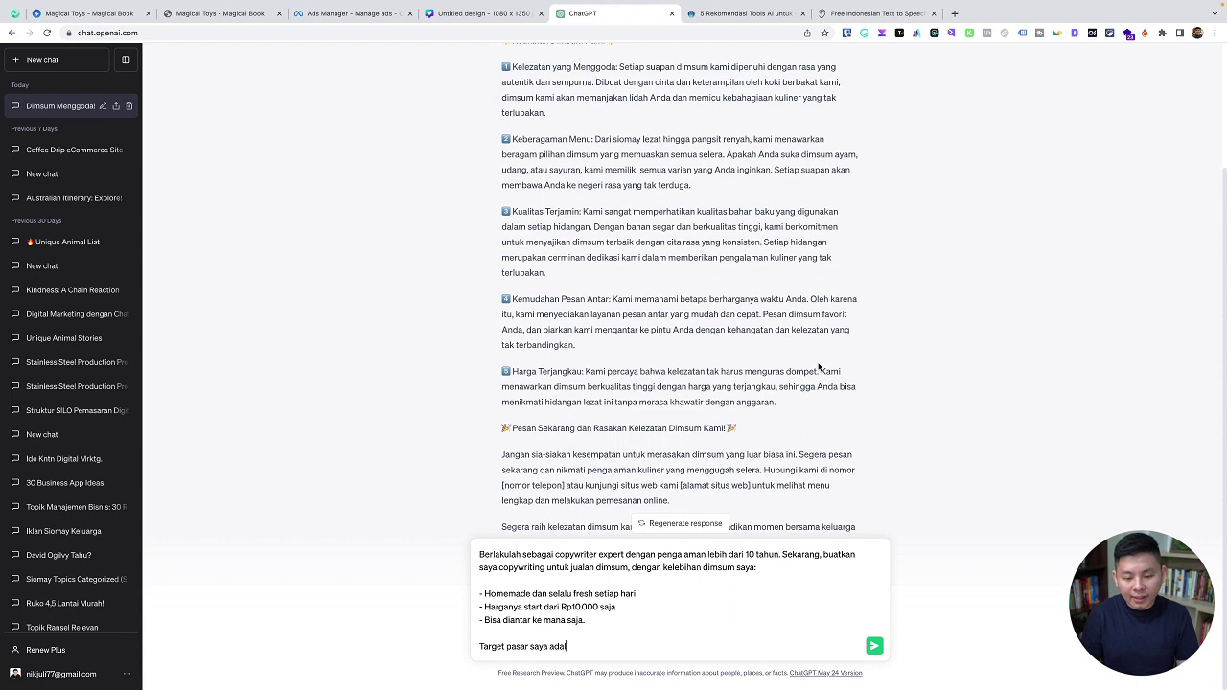
text(lah anak)
key(BackSpace)
key(BackSpace)
key(BackSpace)
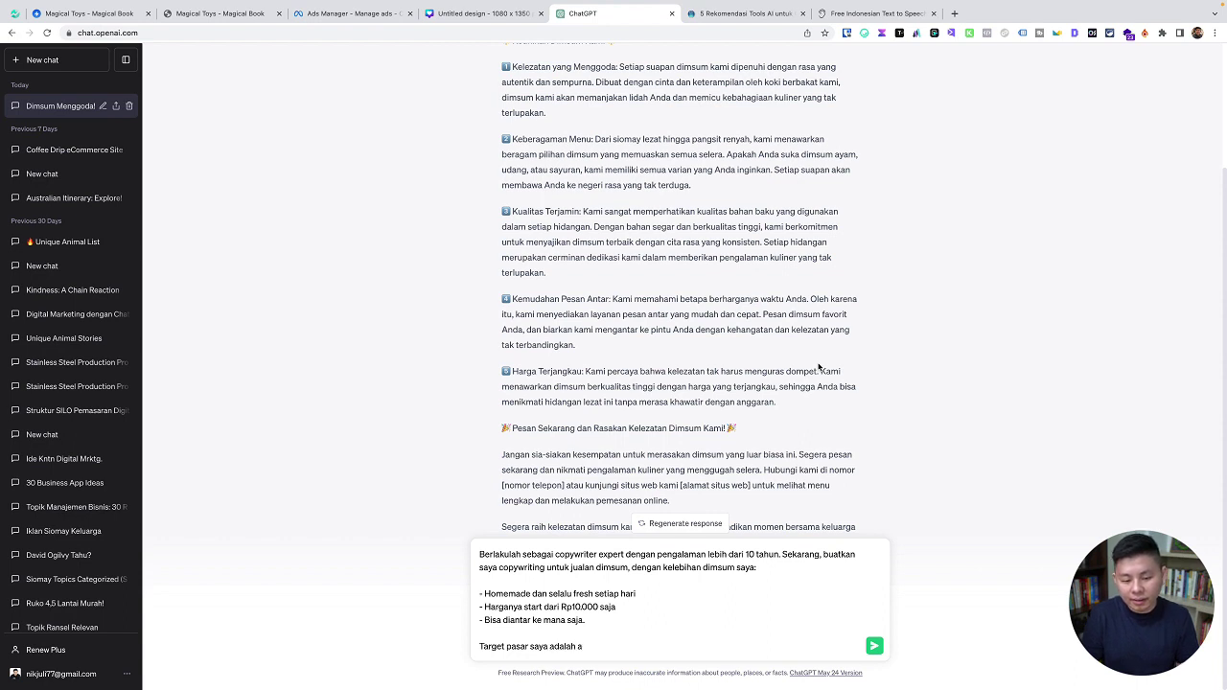
key(BackSpace)
text(mahasiswa/ma)
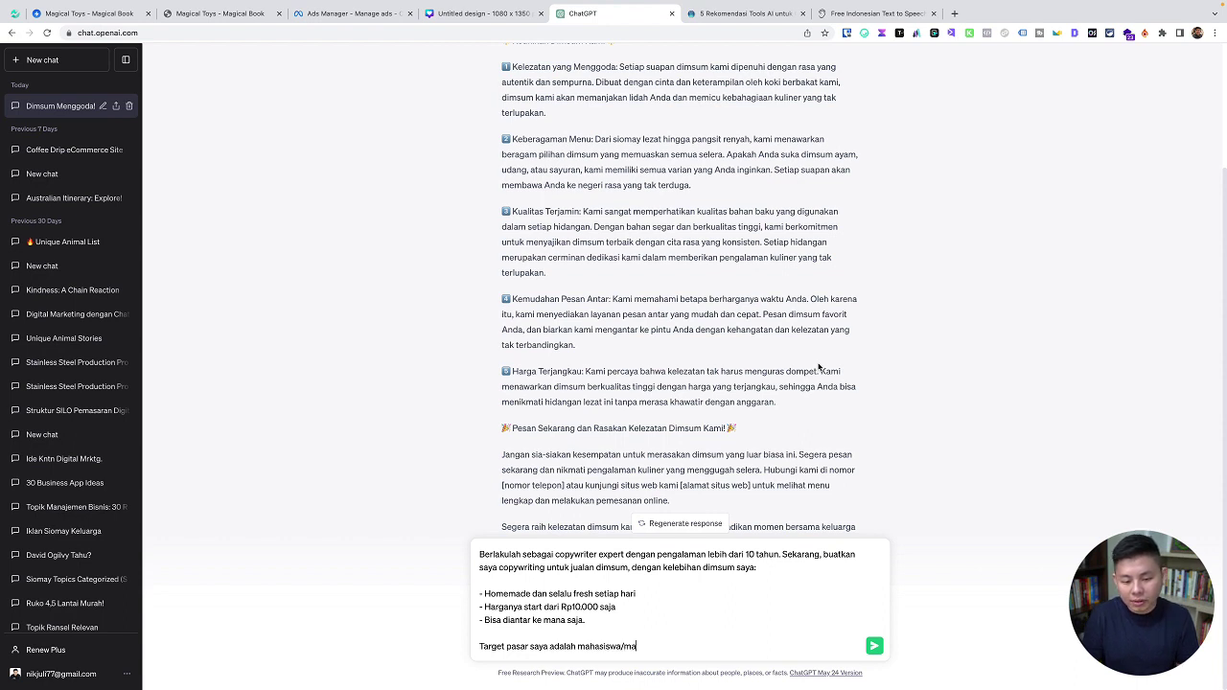
text(hasiswi yang)
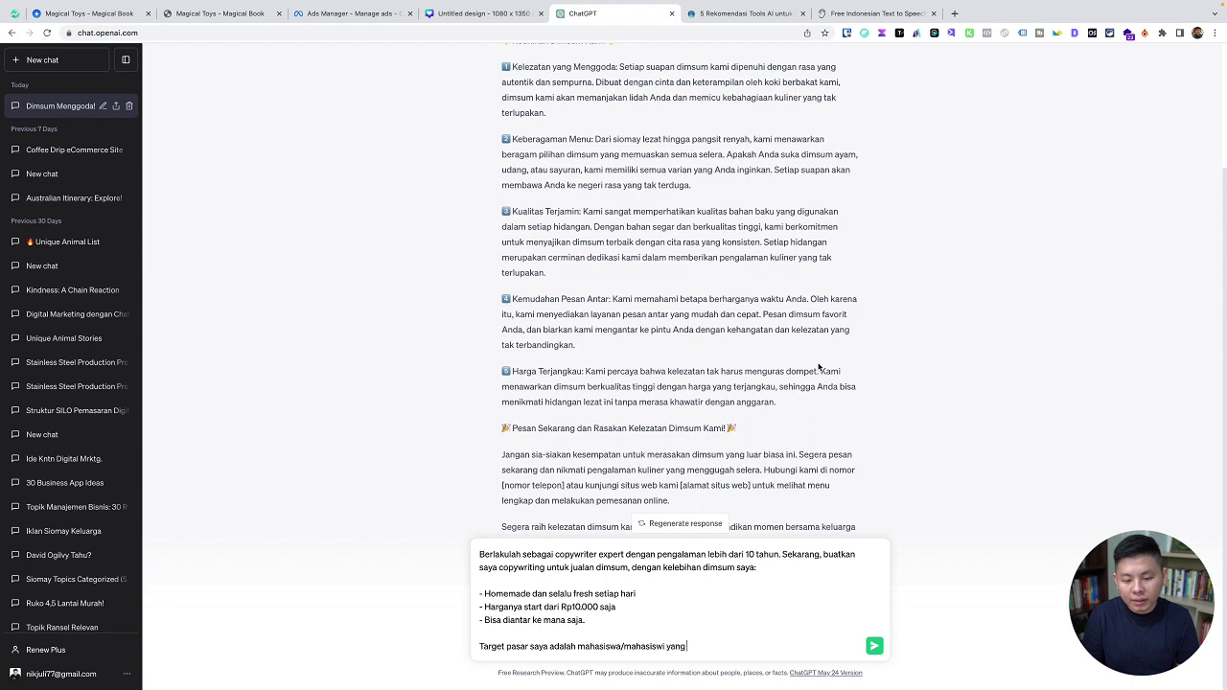
- Complete the target-market sentence with "ingin makanan enak dan praktis."
text( ingin makan)
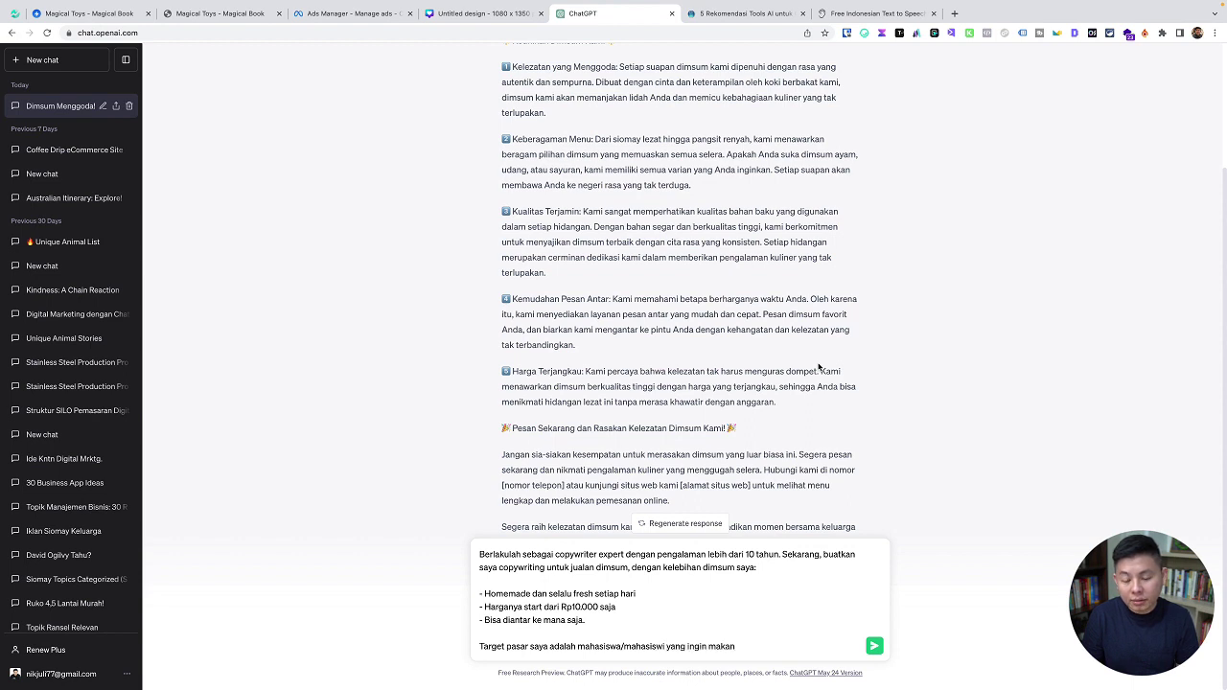
text( praktis dan)
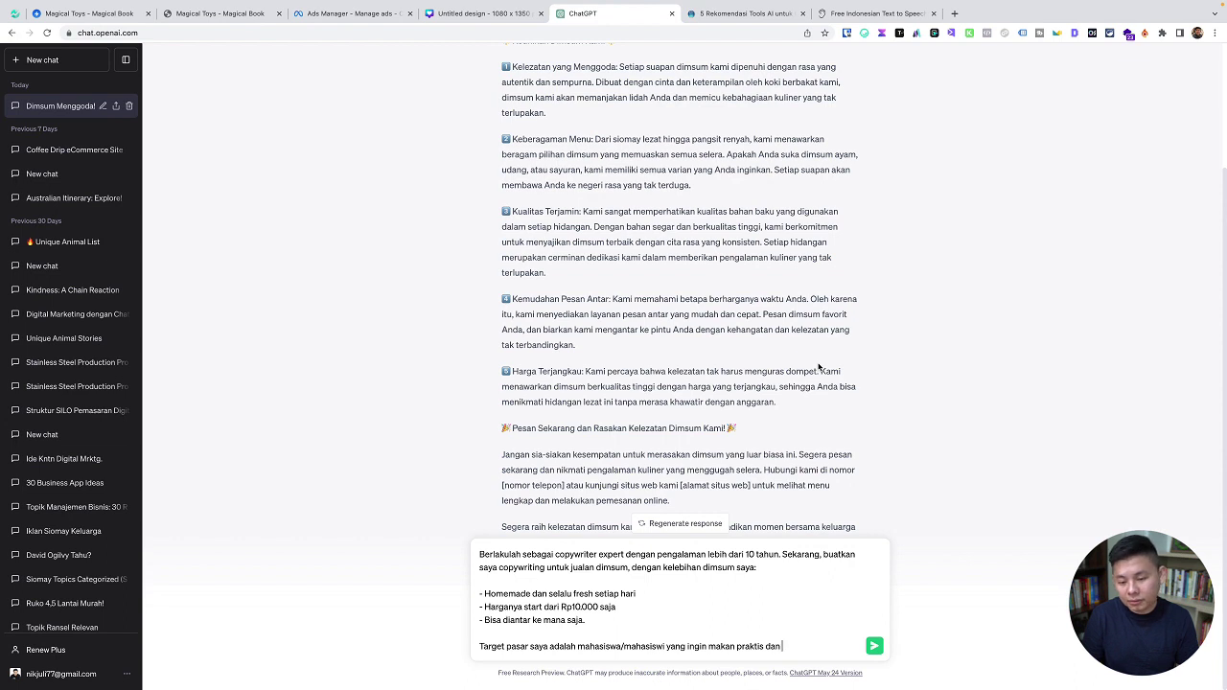
key(BackSpace)
key(BackSpace)
key(BackSpace)
key(BackSpace)
key(BackSpace)
key(BackSpace)
key(BackSpace)
key(BackSpace)
key(BackSpace)
key(BackSpace)
key(BackSpace)
key(BackSpace)
key(BackSpace)
key(BackSpace)
key(BackSpace)
key(BackSpace)
key(BackSpace)
key(BackSpace)
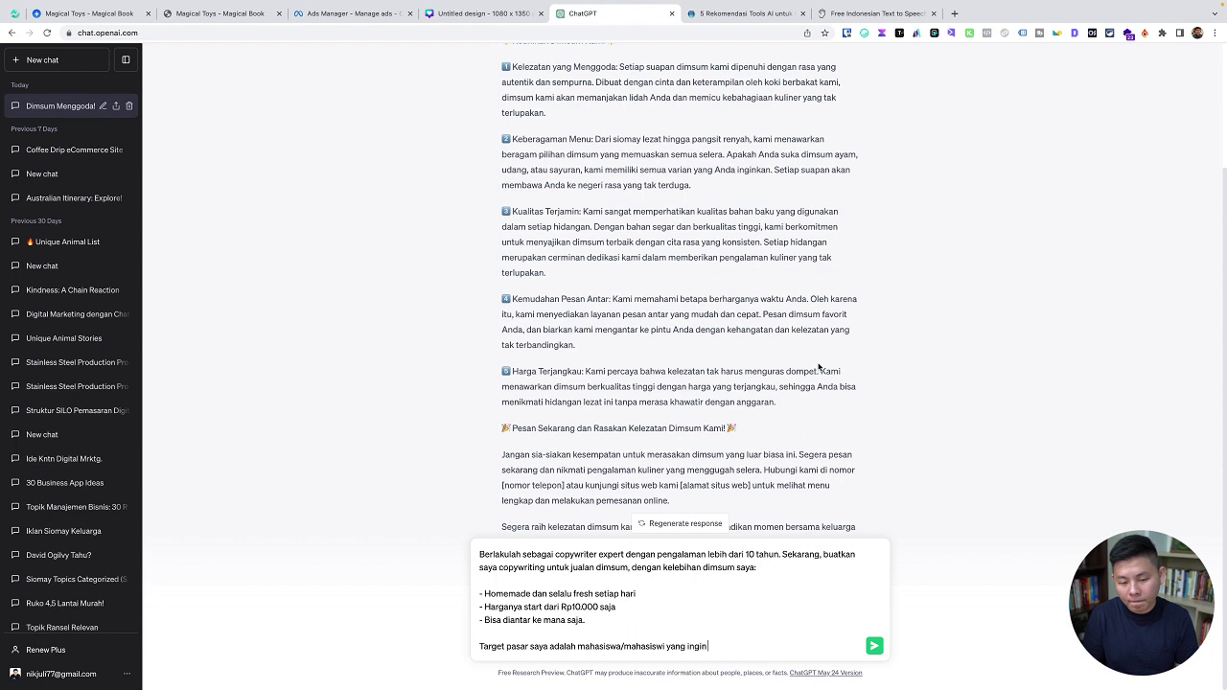
text(makanan enak )
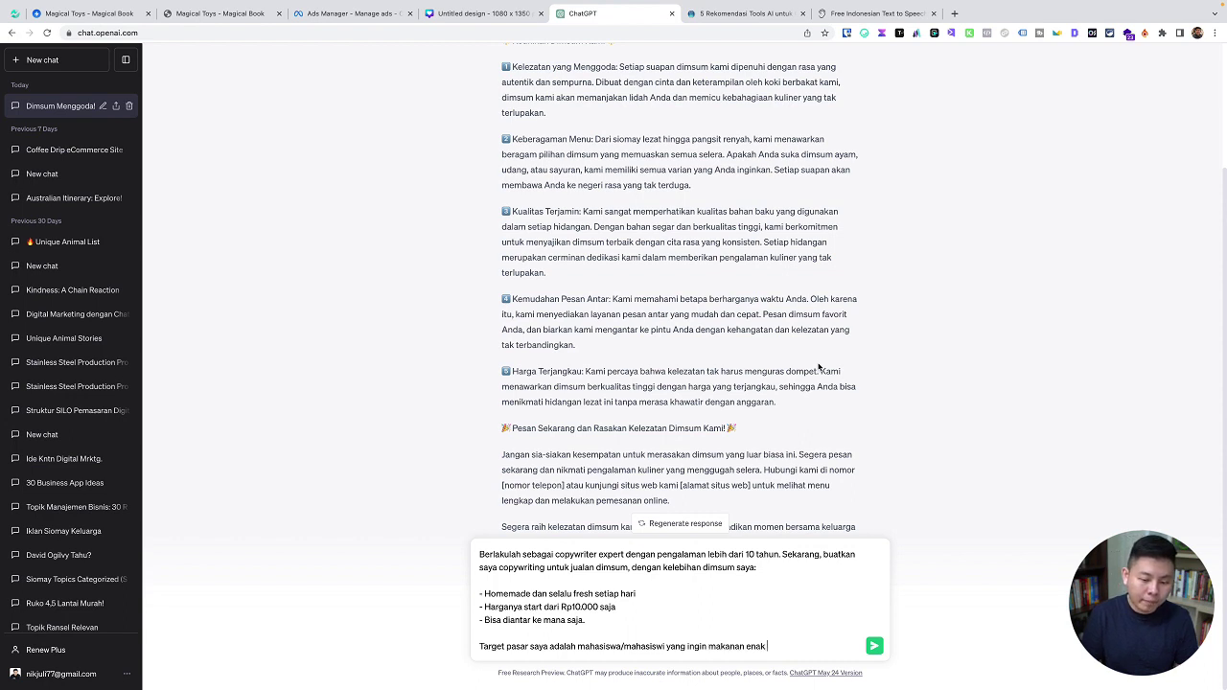
text(dan praktis.)
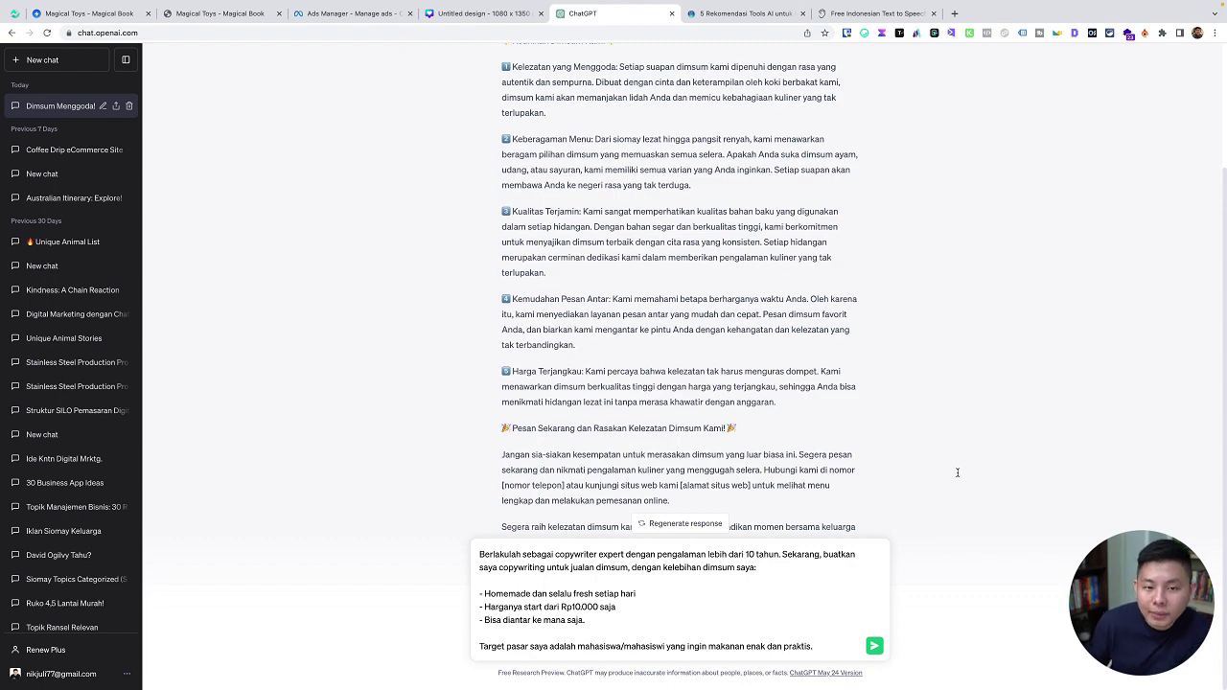
scroll(863, 282, up, 2)
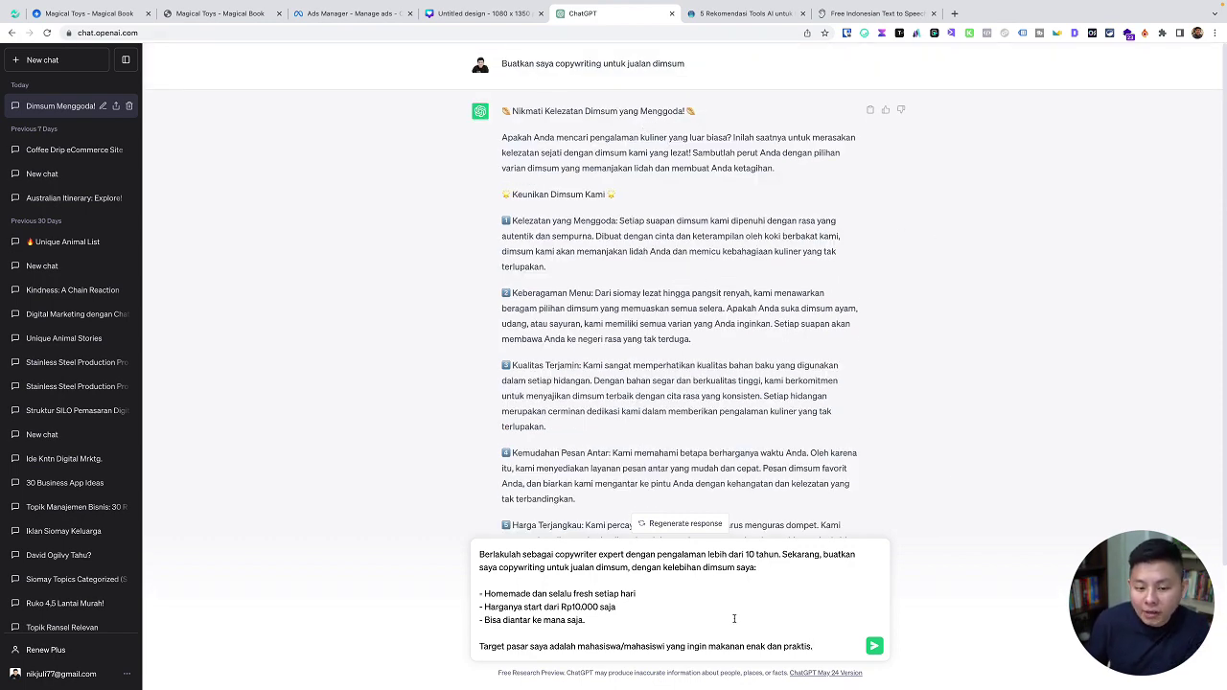
key(shift+Return)
key(shift+Return)
text(Me)
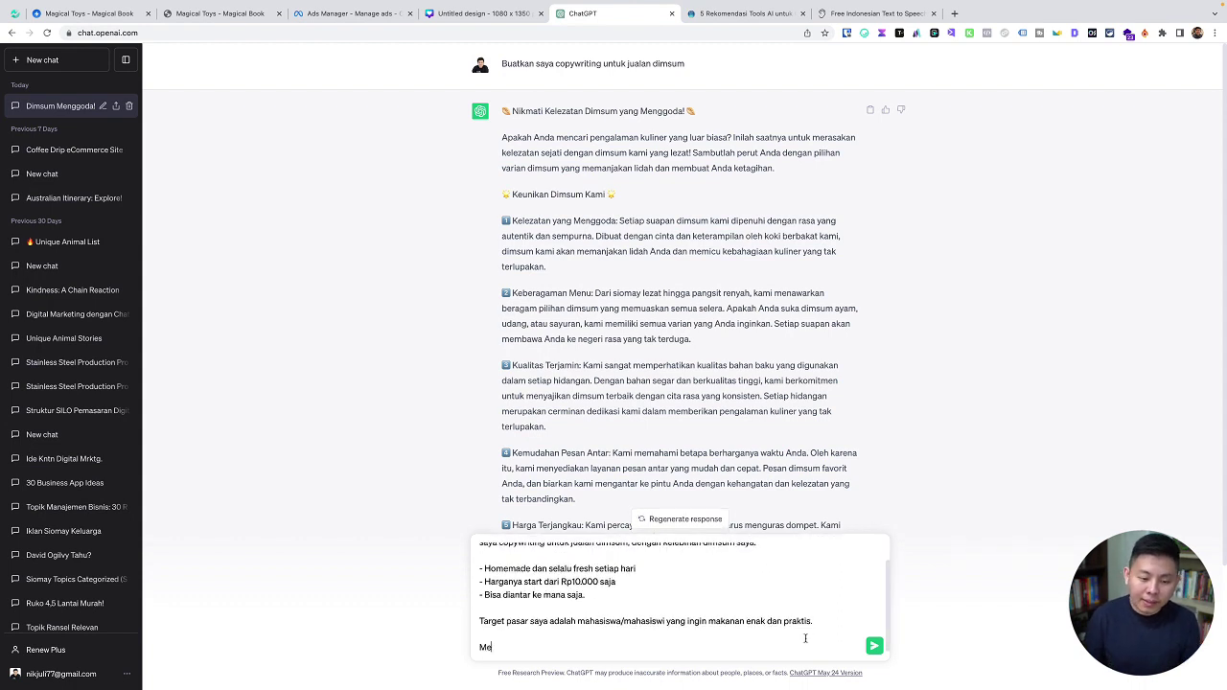
text(dia yang digunakan )
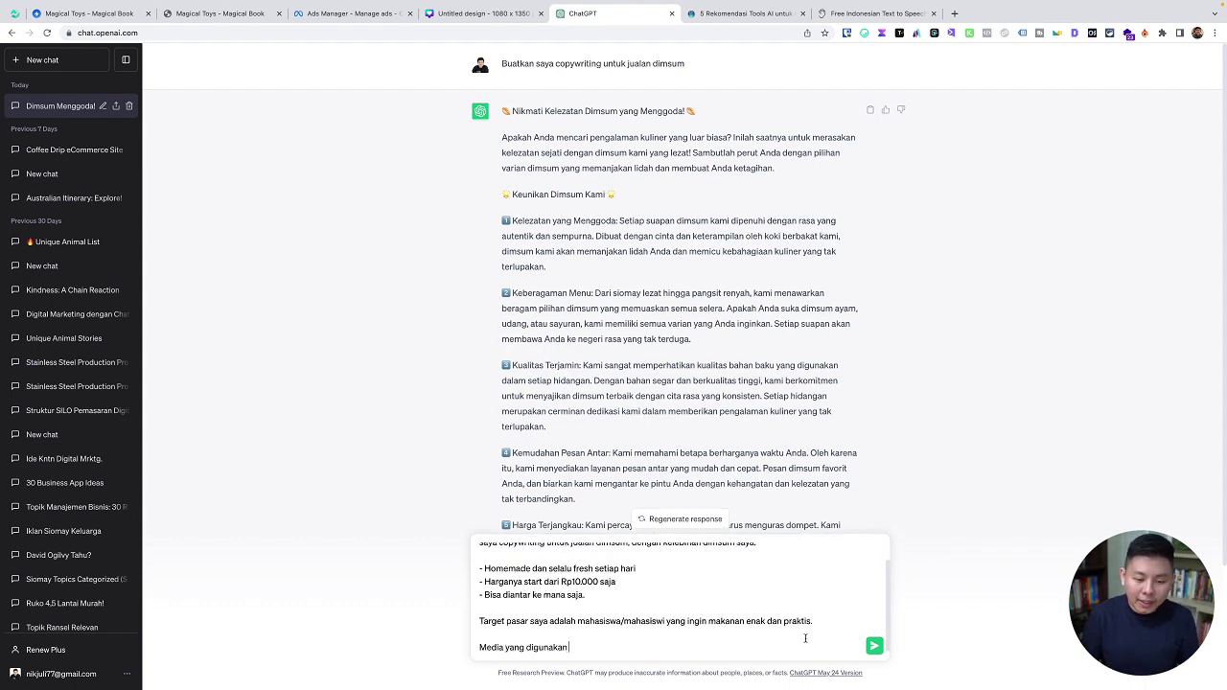
text(adalah I)
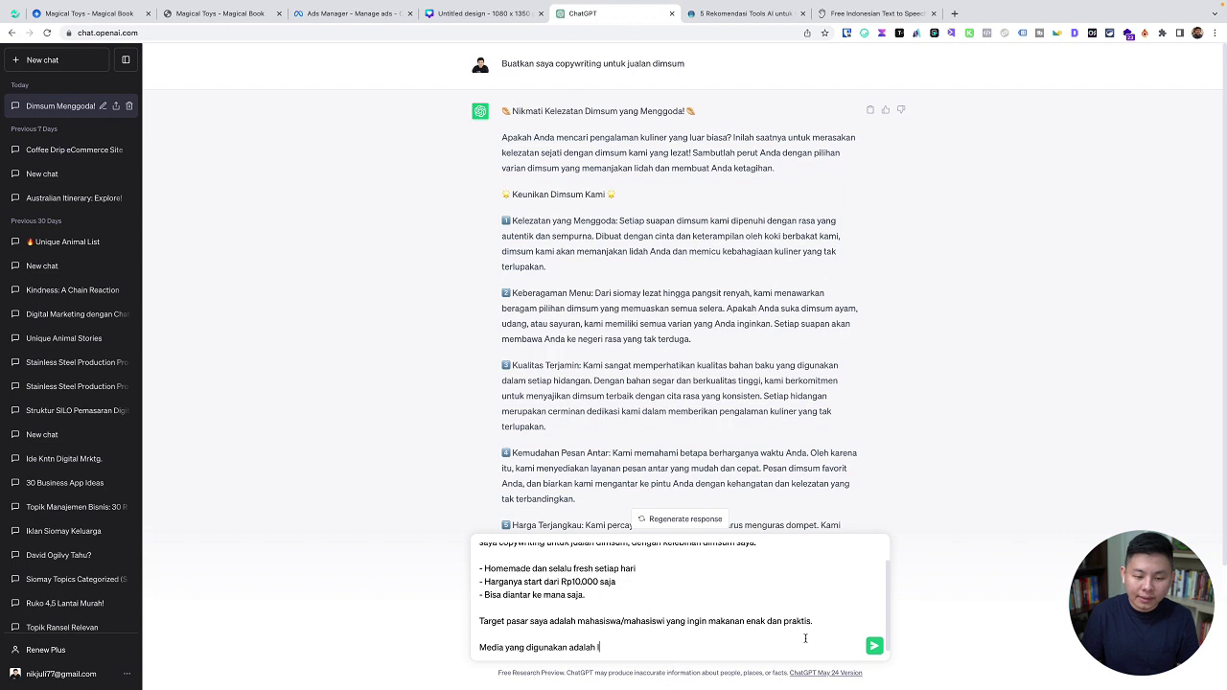
text(nstagram.)
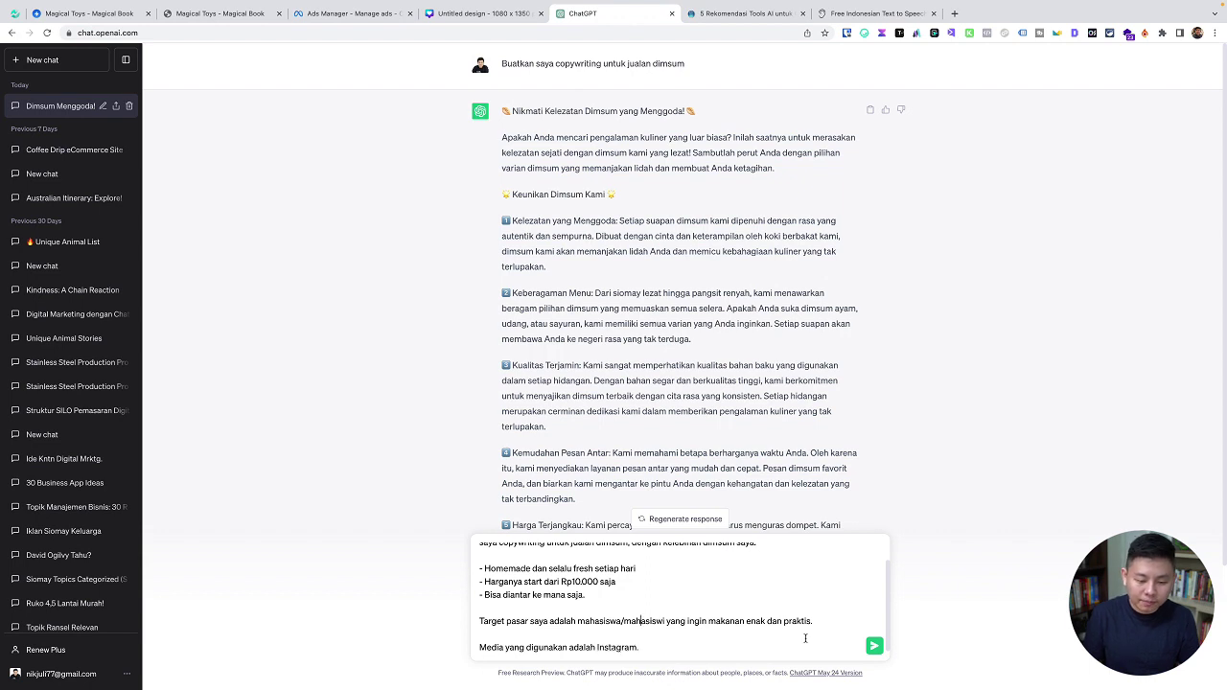
key(shift+Down)
key(shift+Down)
key(BackSpace)
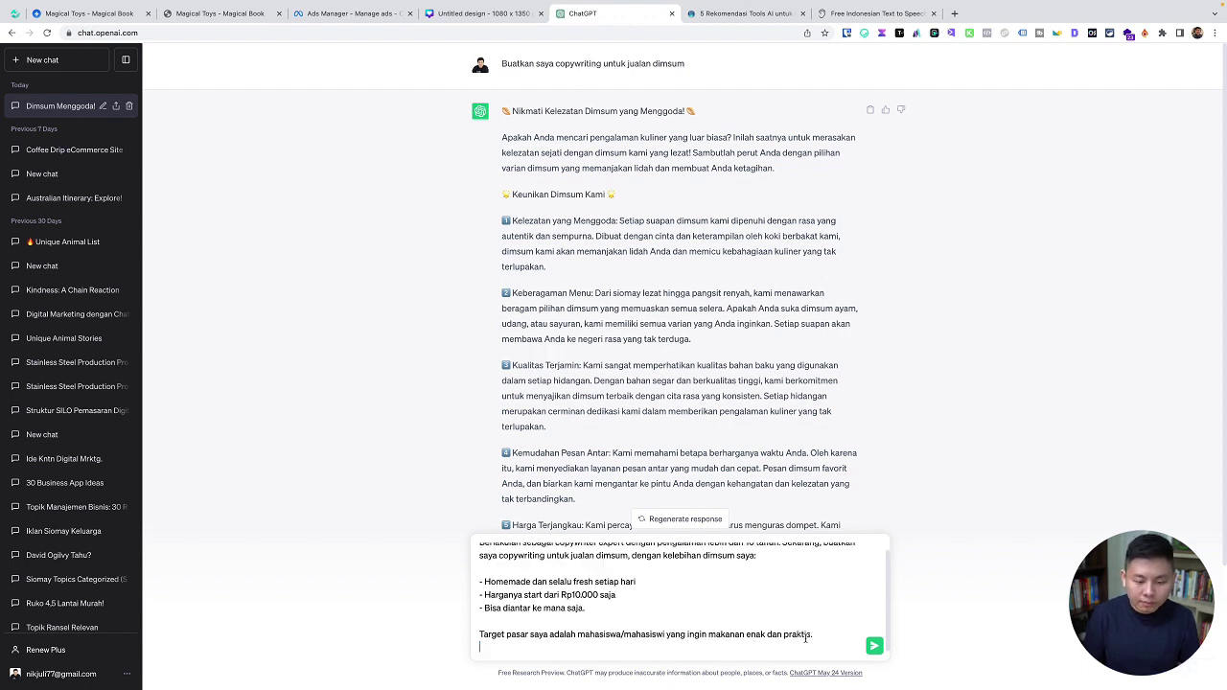
- Add the closing line "Copywriting ini saya ingin tulis di Instagram." below the target-market sentence and submit the prompt
key(shift+Return)
text(Copywriting ini s)
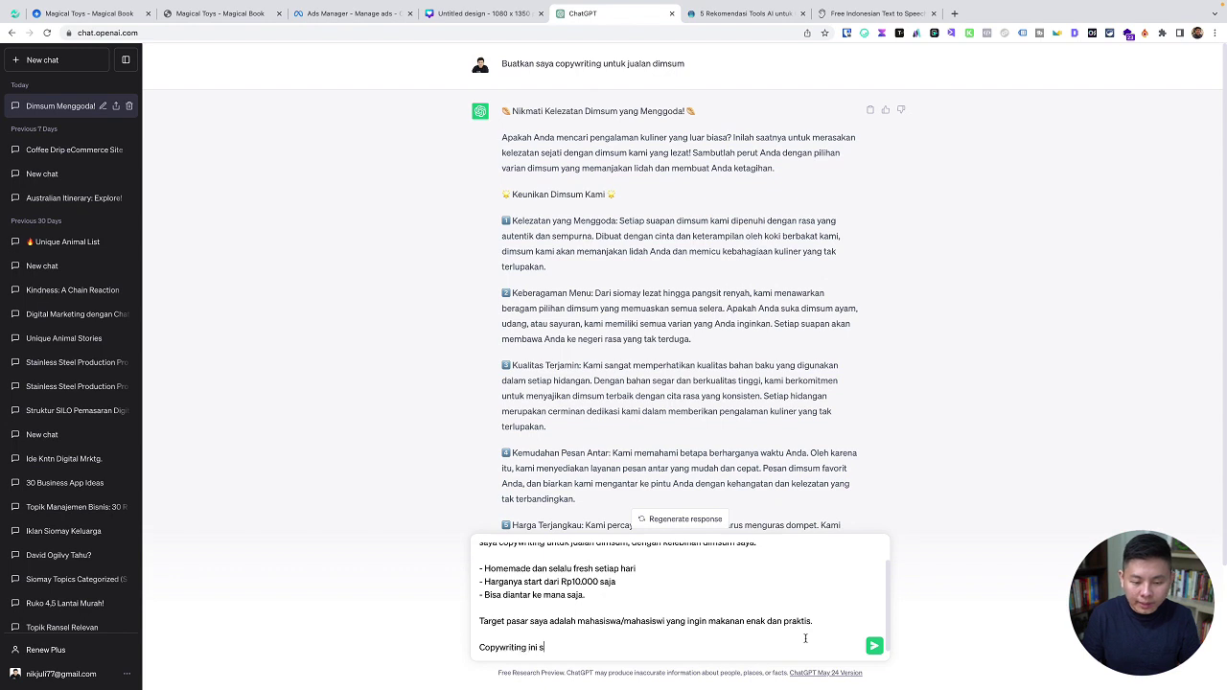
text(aya ingin tulis di)
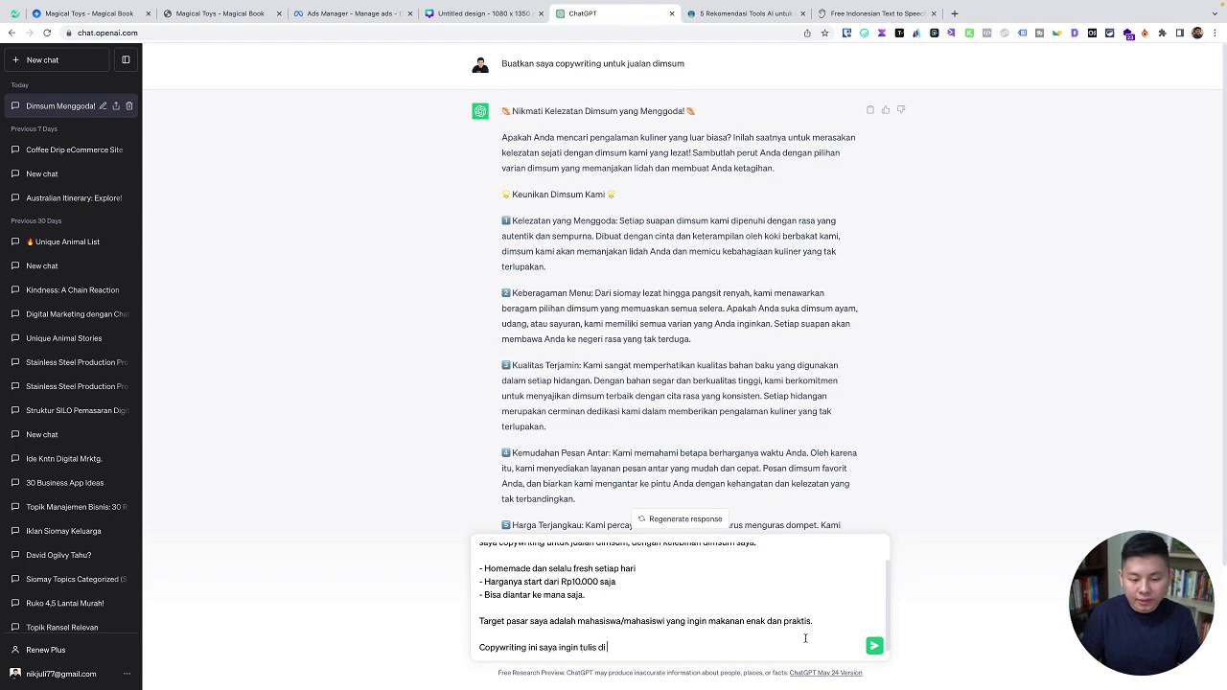
text( Instagram.)
key(Return)
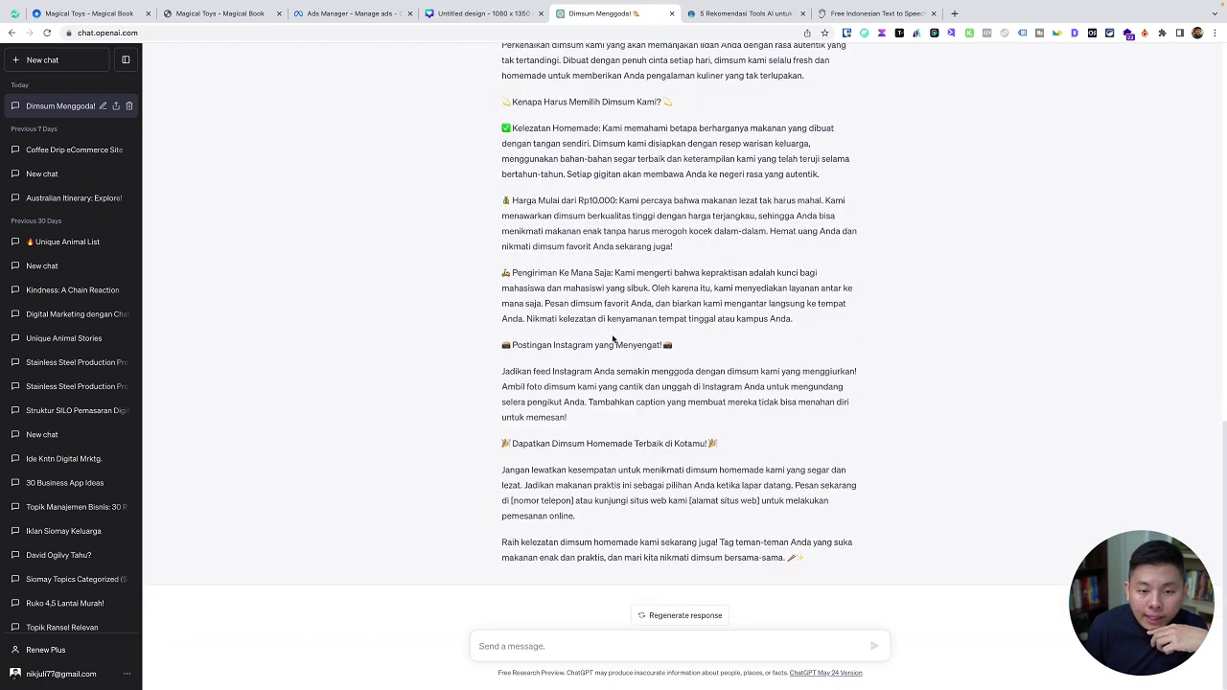
- Examine the new Instagram copywriting, including its headline and opening paragraph, and compare it with the first dimsum copywriting in the chat
scroll(613, 338, up, 3)
scroll(613, 338, down, 1)
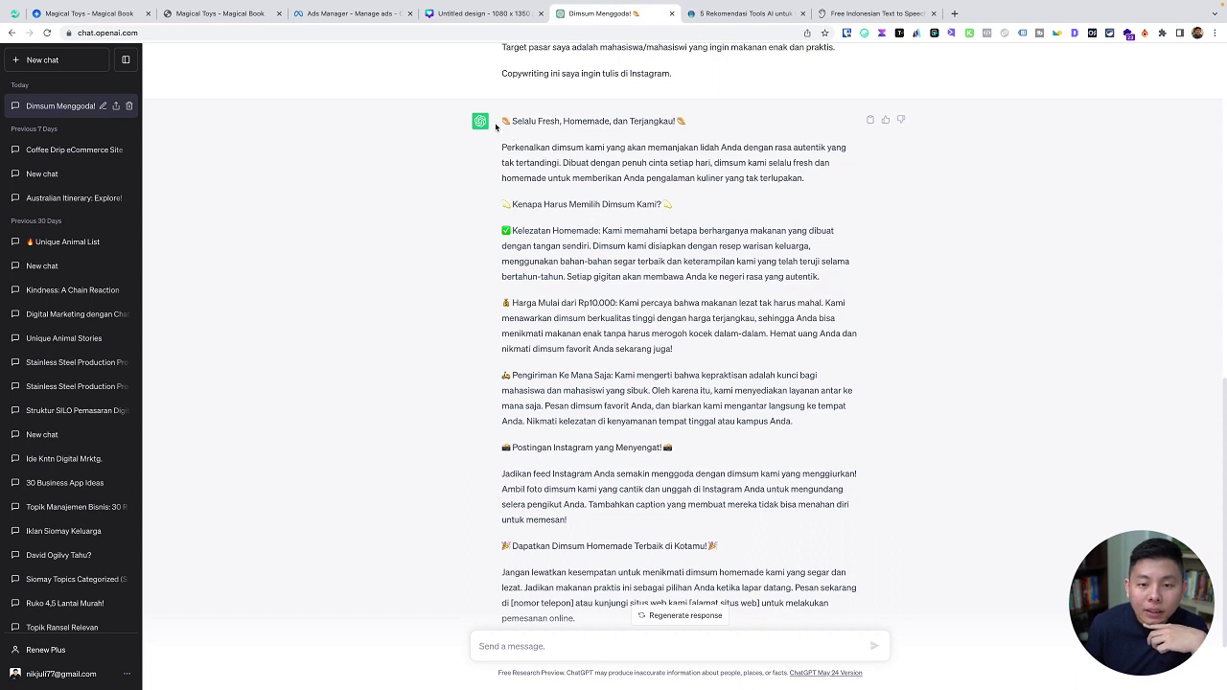
drag(498, 121, 701, 189)
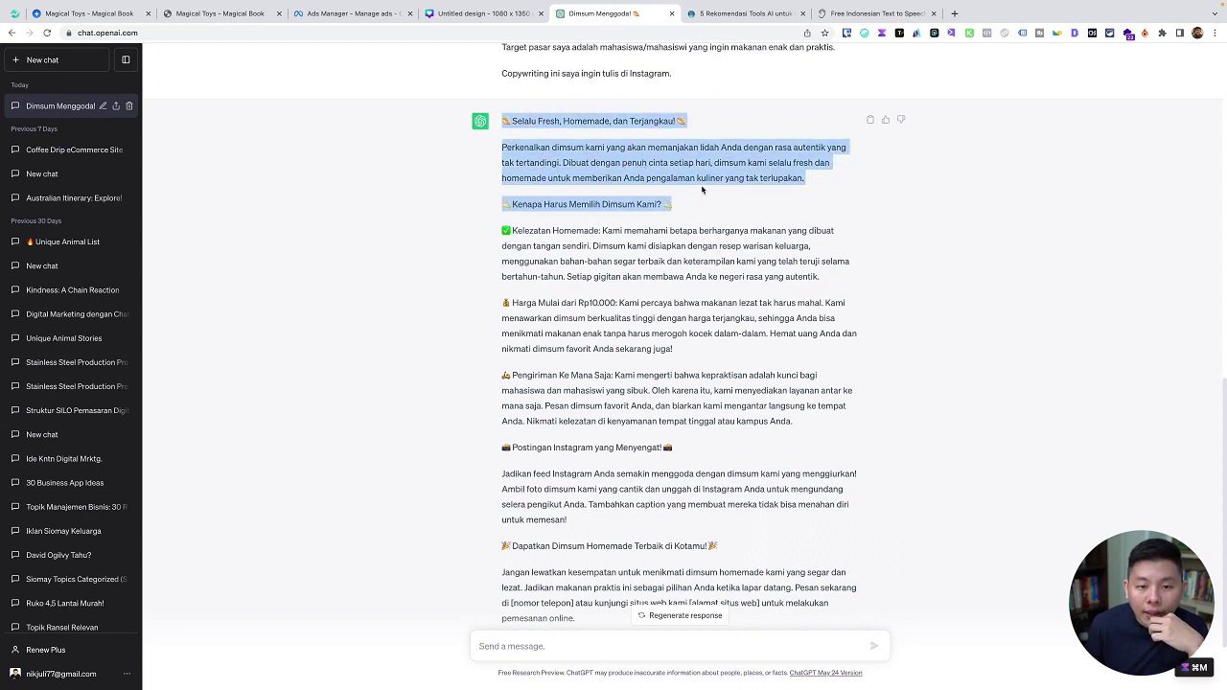
click(702, 189)
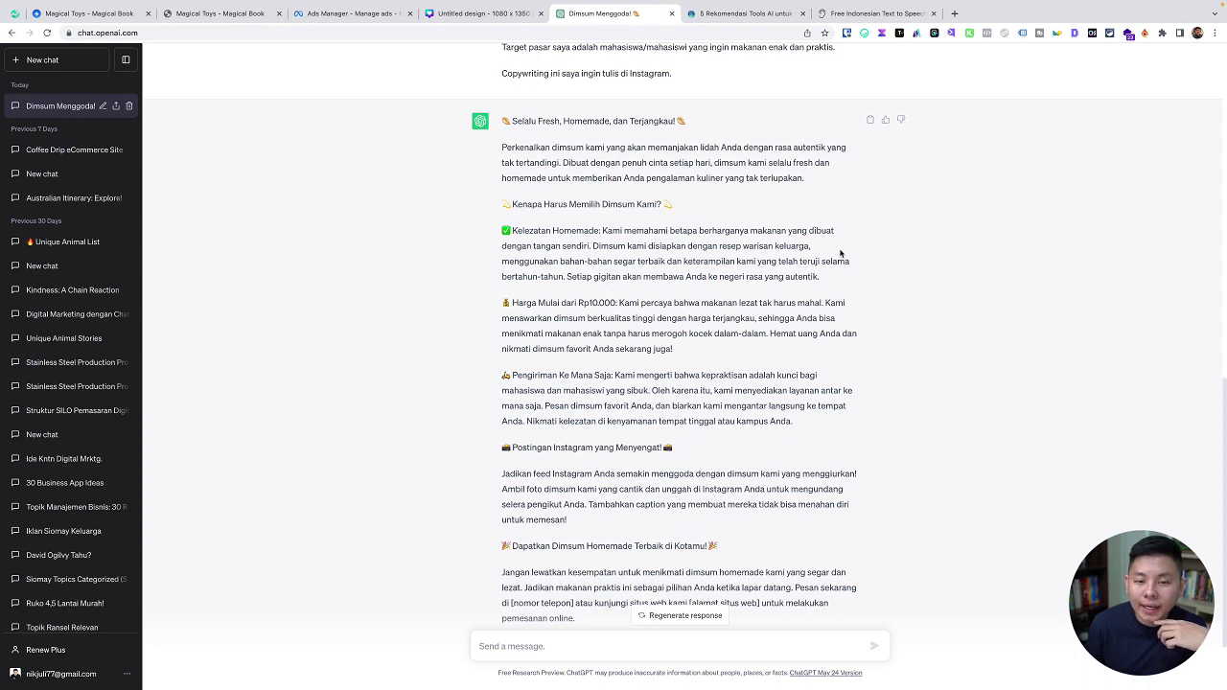
drag(810, 178, 498, 147)
scroll(813, 403, down, 2)
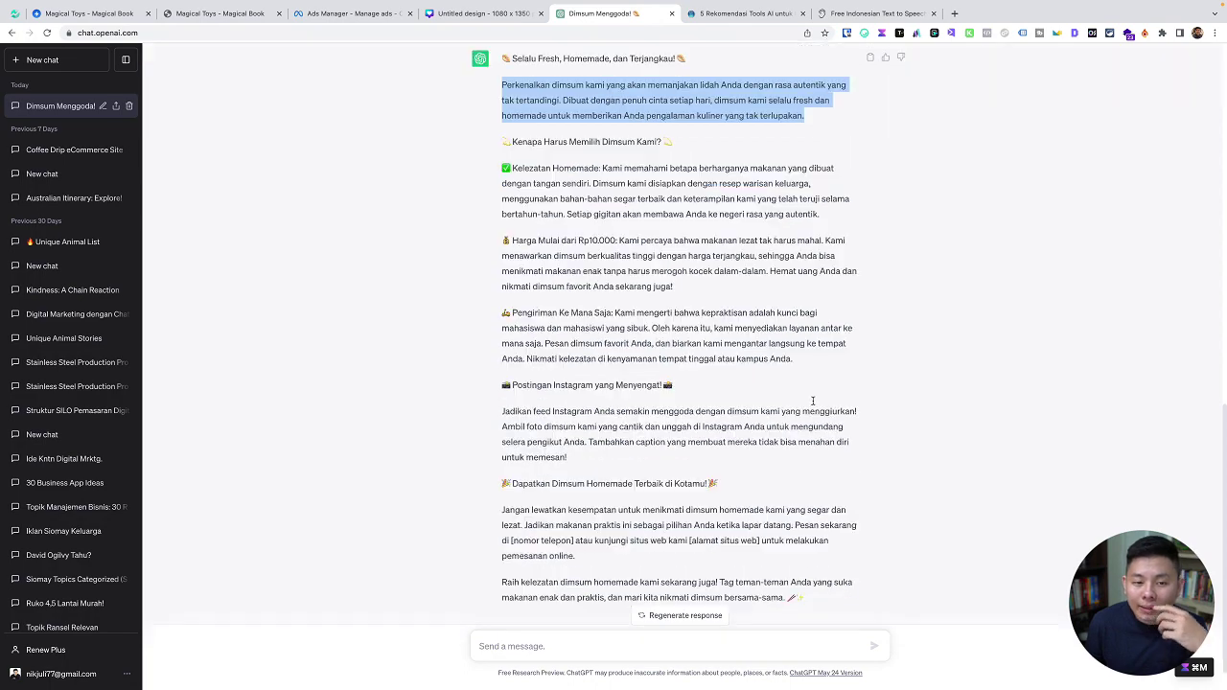
scroll(812, 401, up, 5)
scroll(813, 403, up, 4)
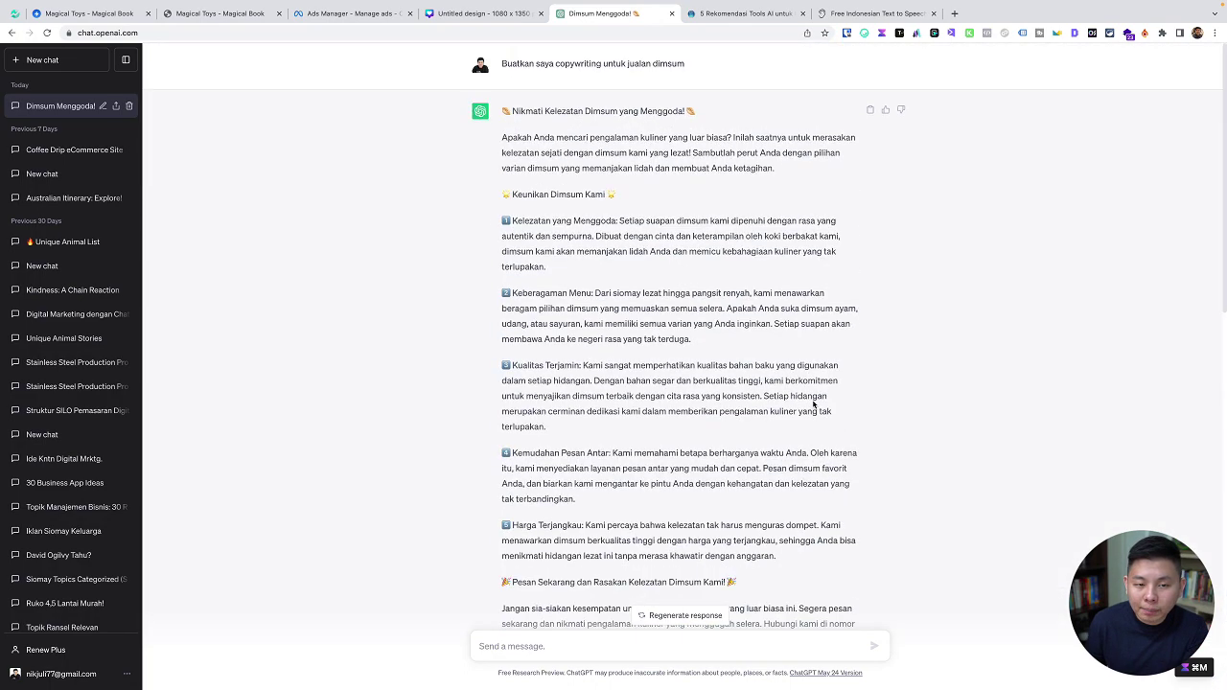
scroll(813, 404, down, 8)
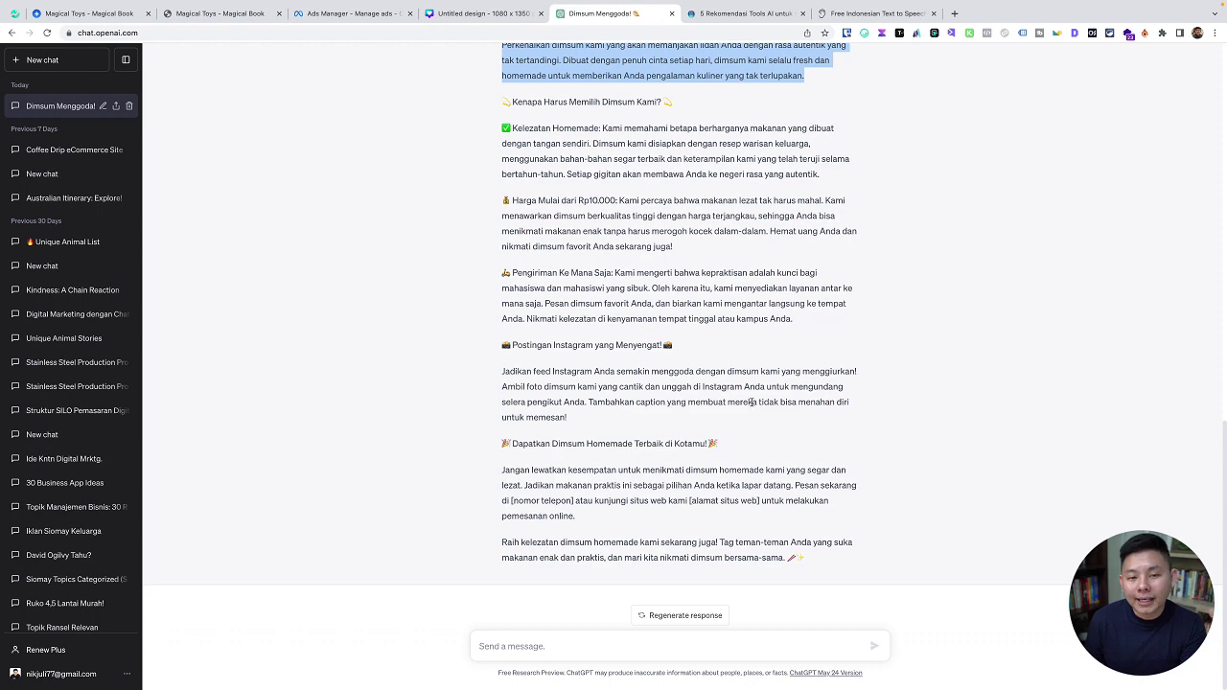
scroll(862, 375, up, 5)
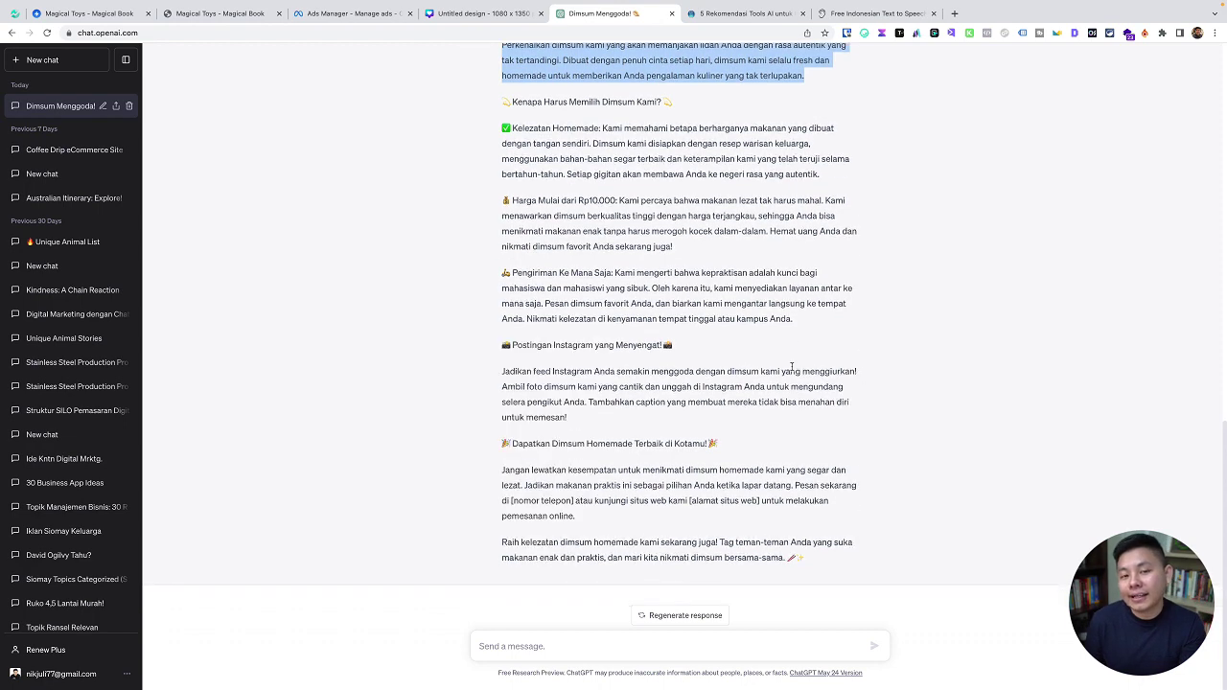
scroll(787, 364, down, 5)
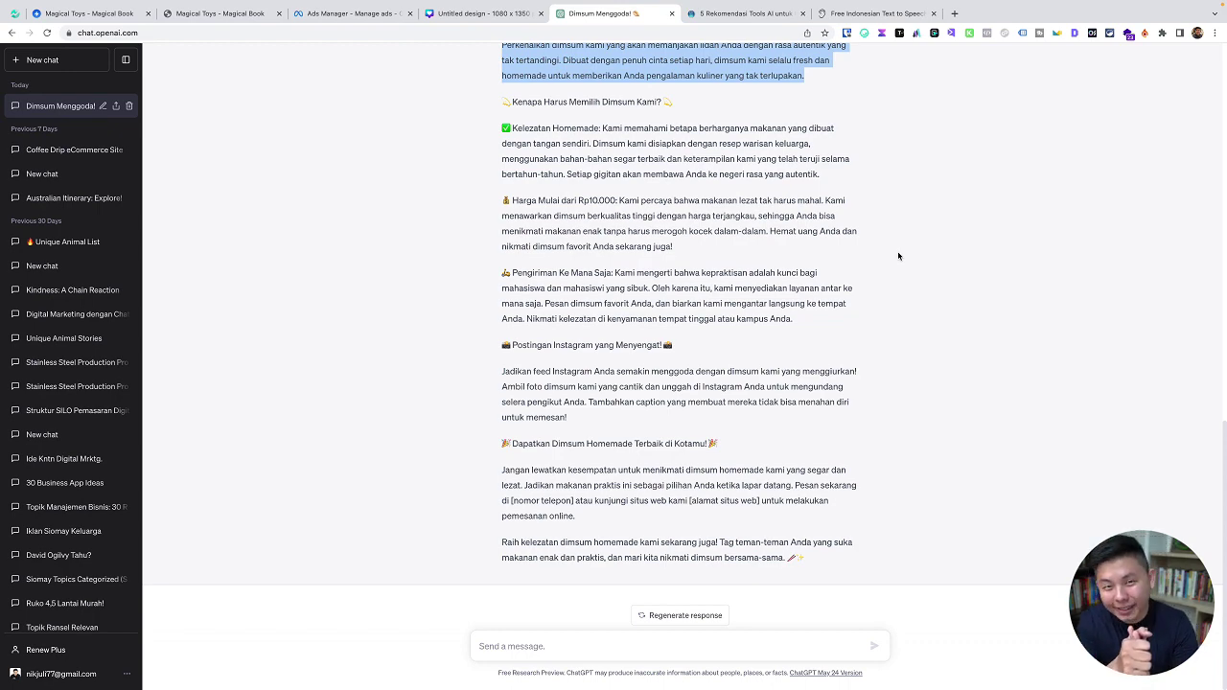
- On the Magical Book landing page, follow the "Klik Disini untuk dapatin Magical Book" link and decline opening WhatsApp
click(248, 9)
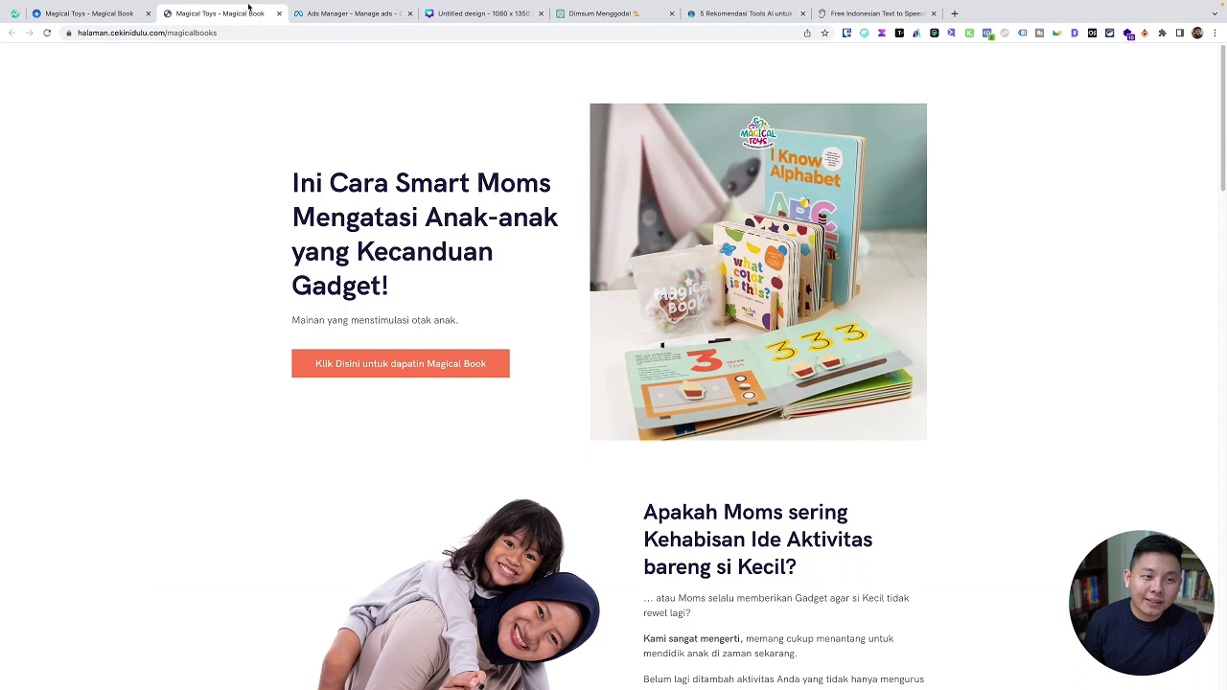
click(450, 370)
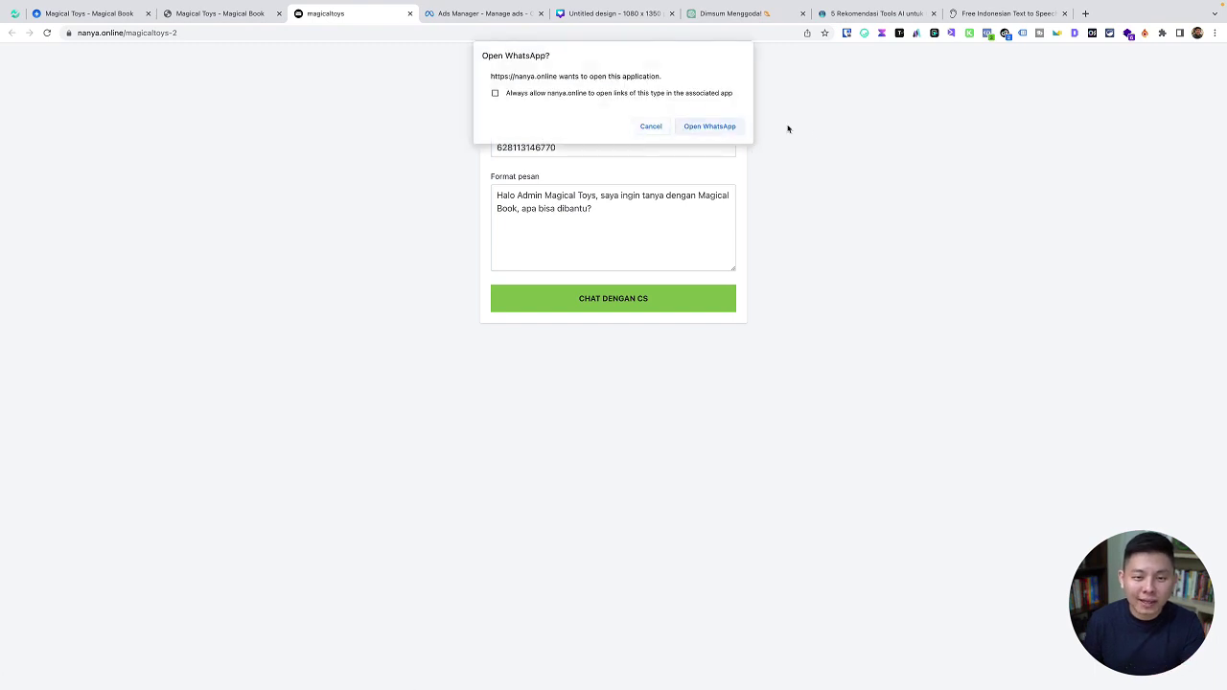
click(642, 125)
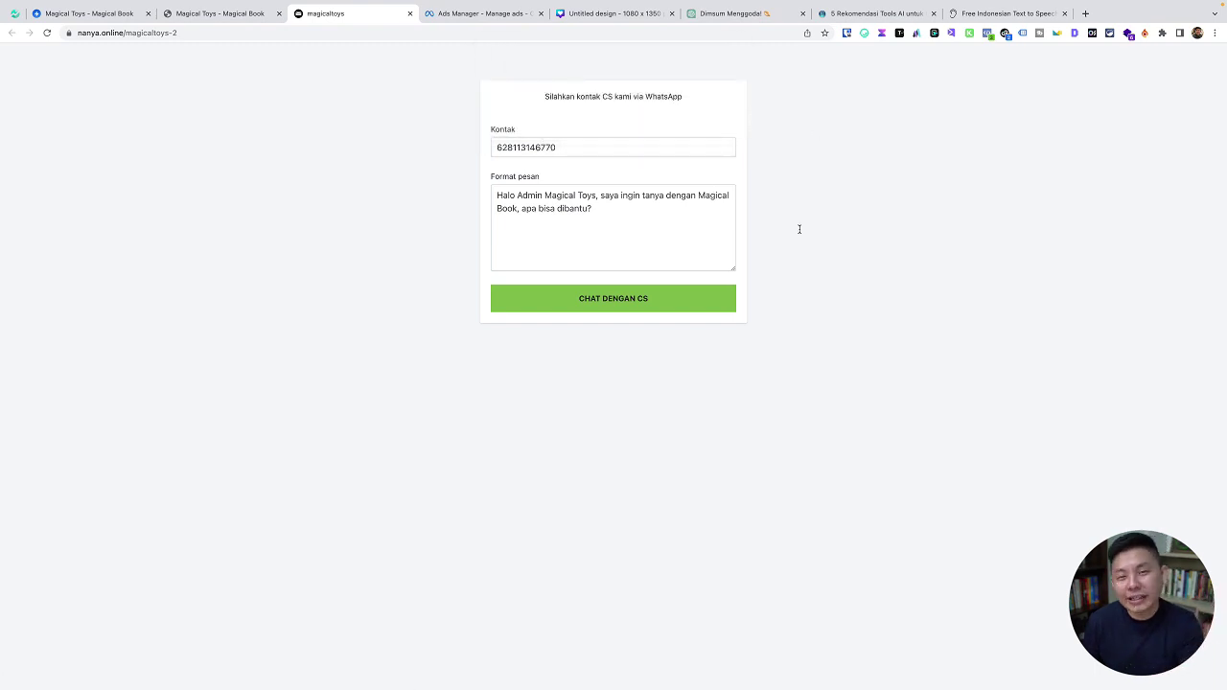